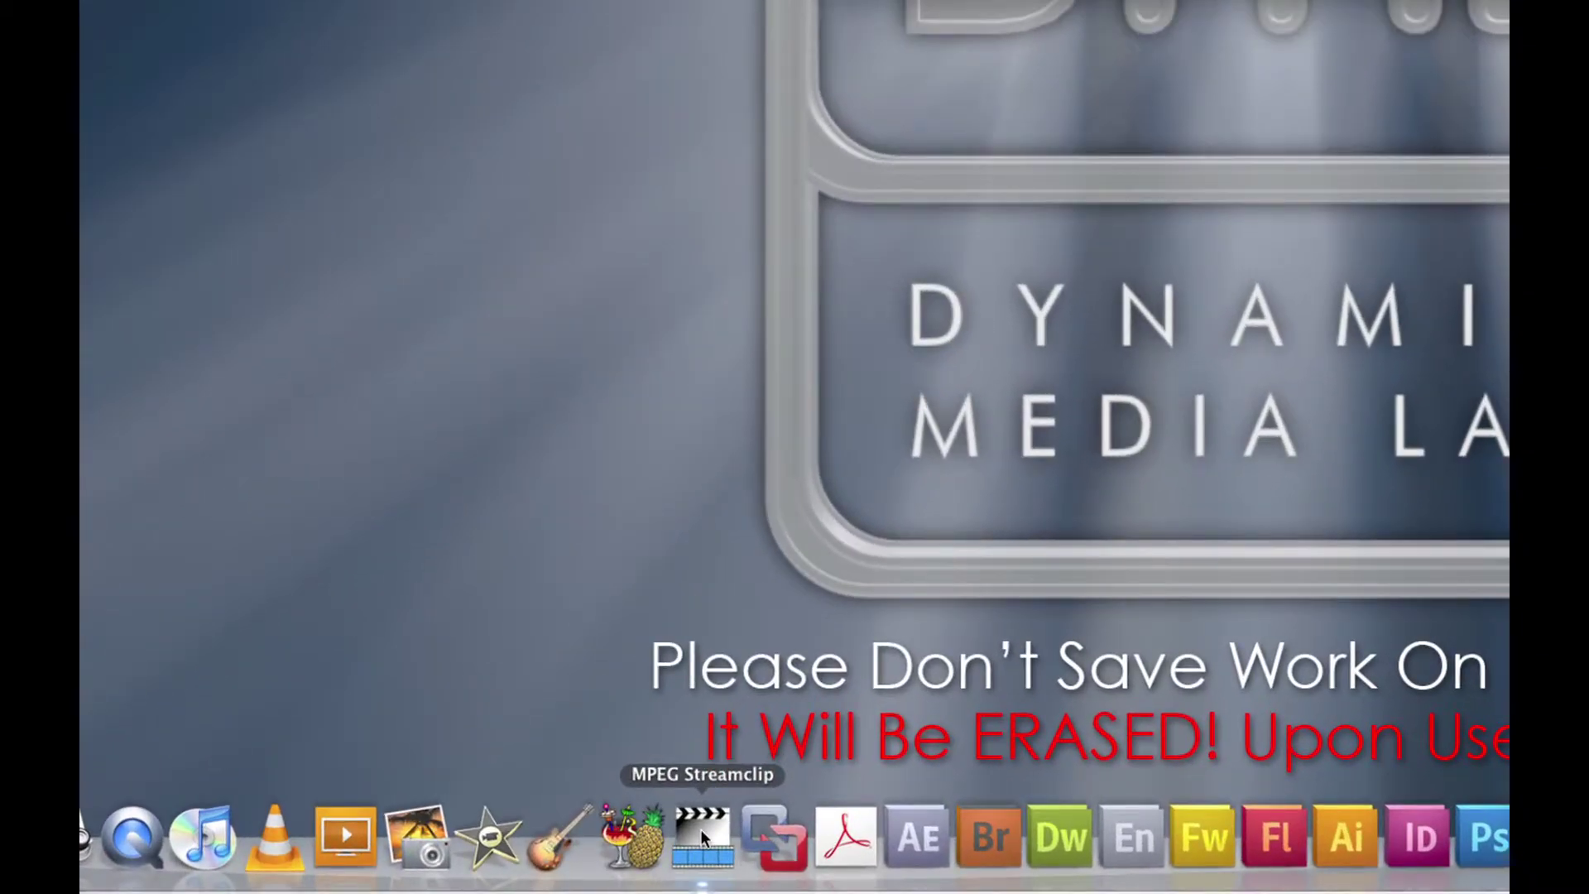
Launch MPEG Streamclip and drag the CONCRETE_CANOE disc in to load VTS_01_1.VOB (3:14)
click(700, 828)
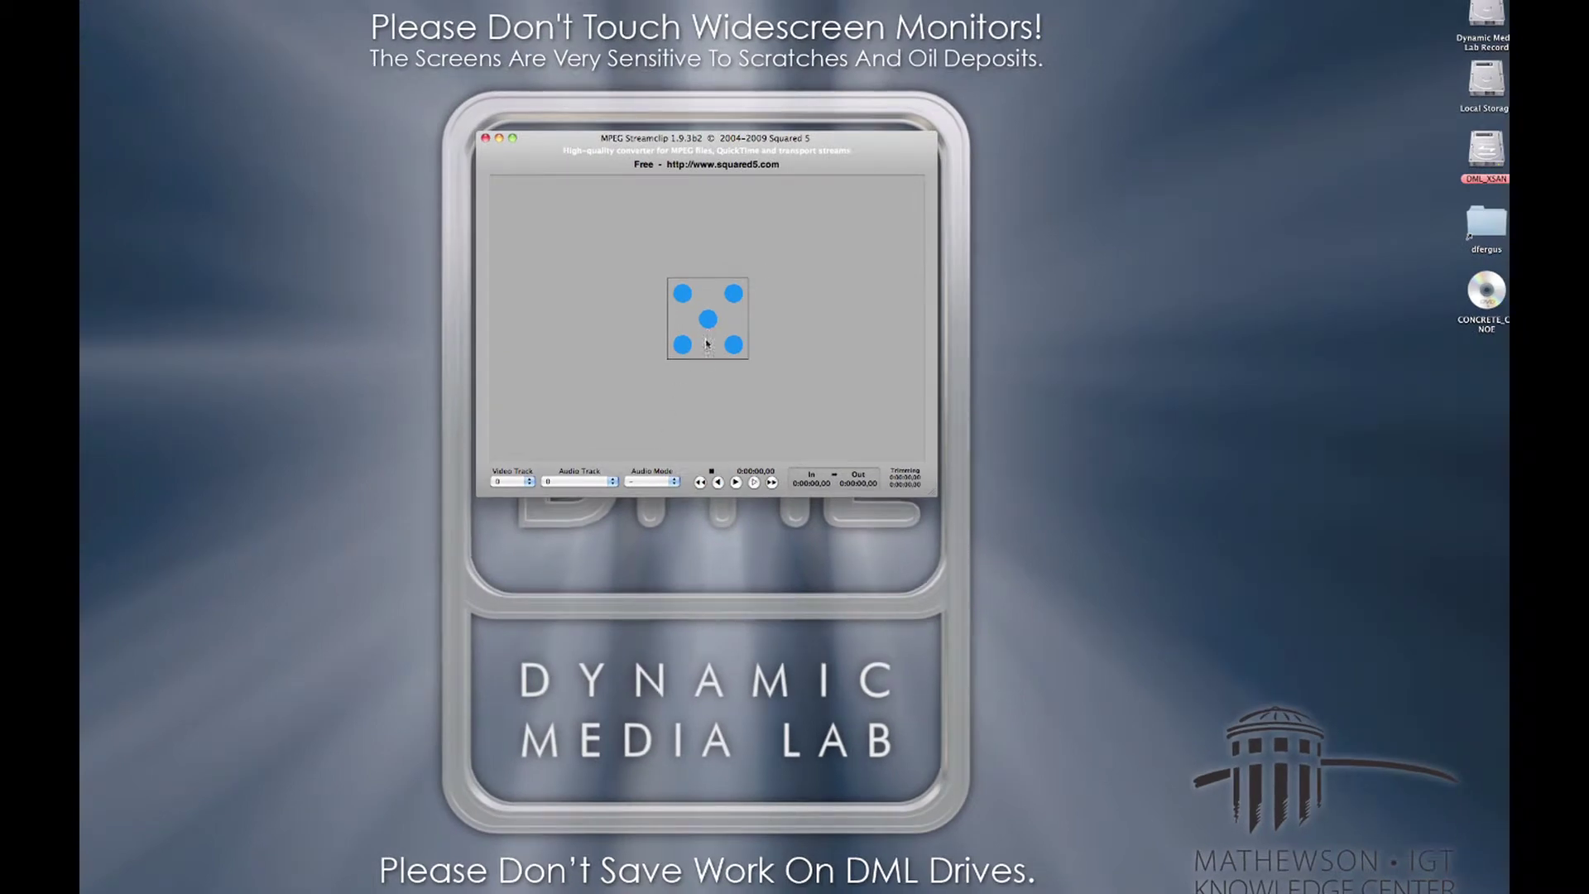
drag(1488, 291, 717, 321)
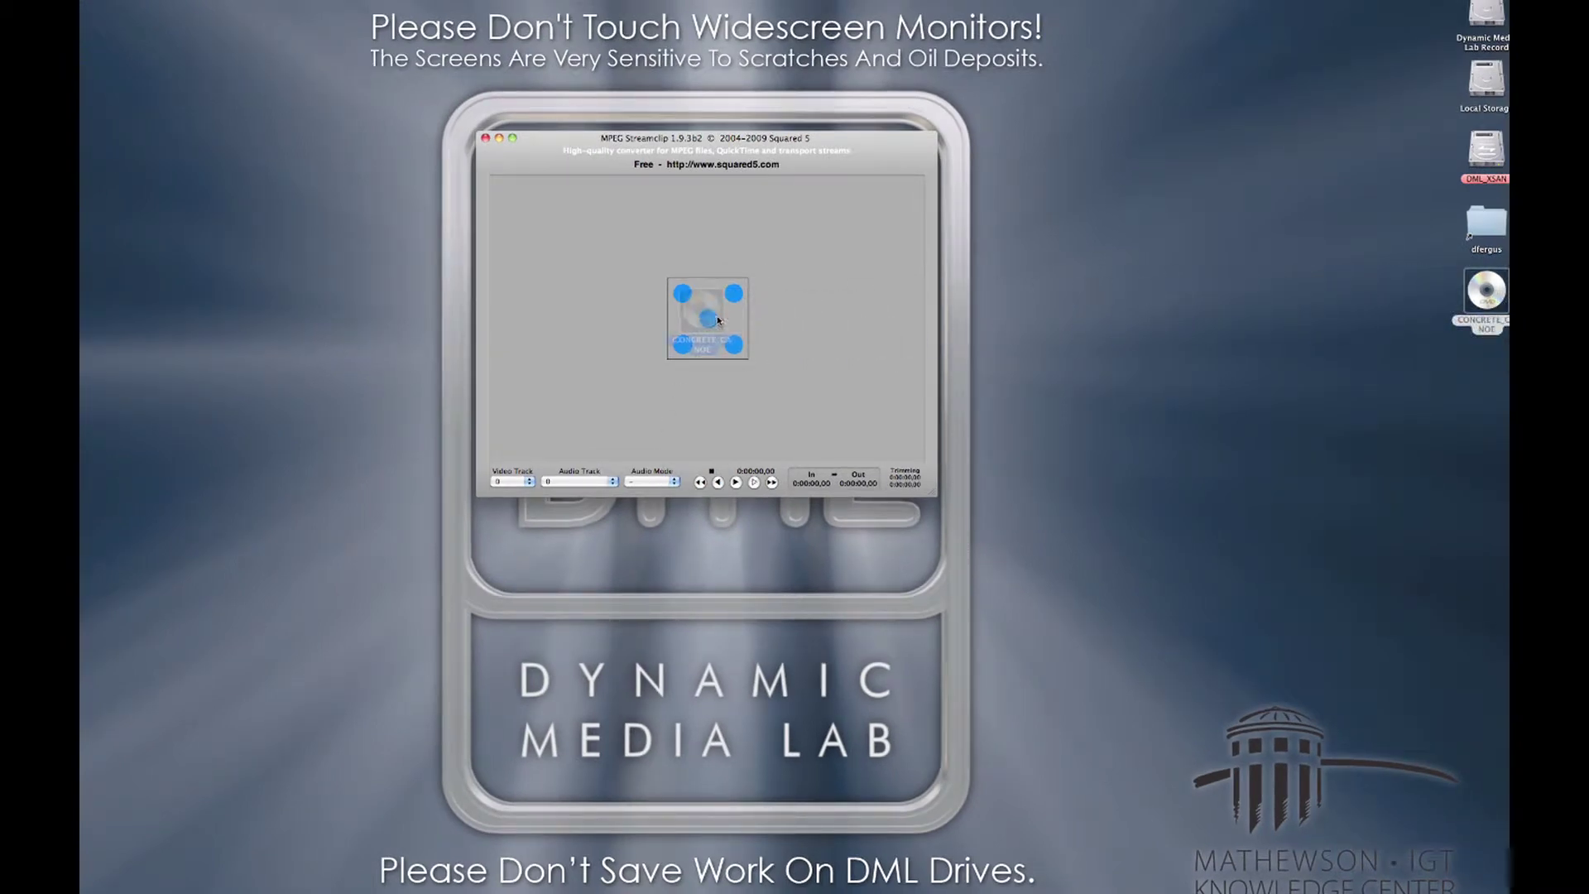
drag(718, 321, 718, 321)
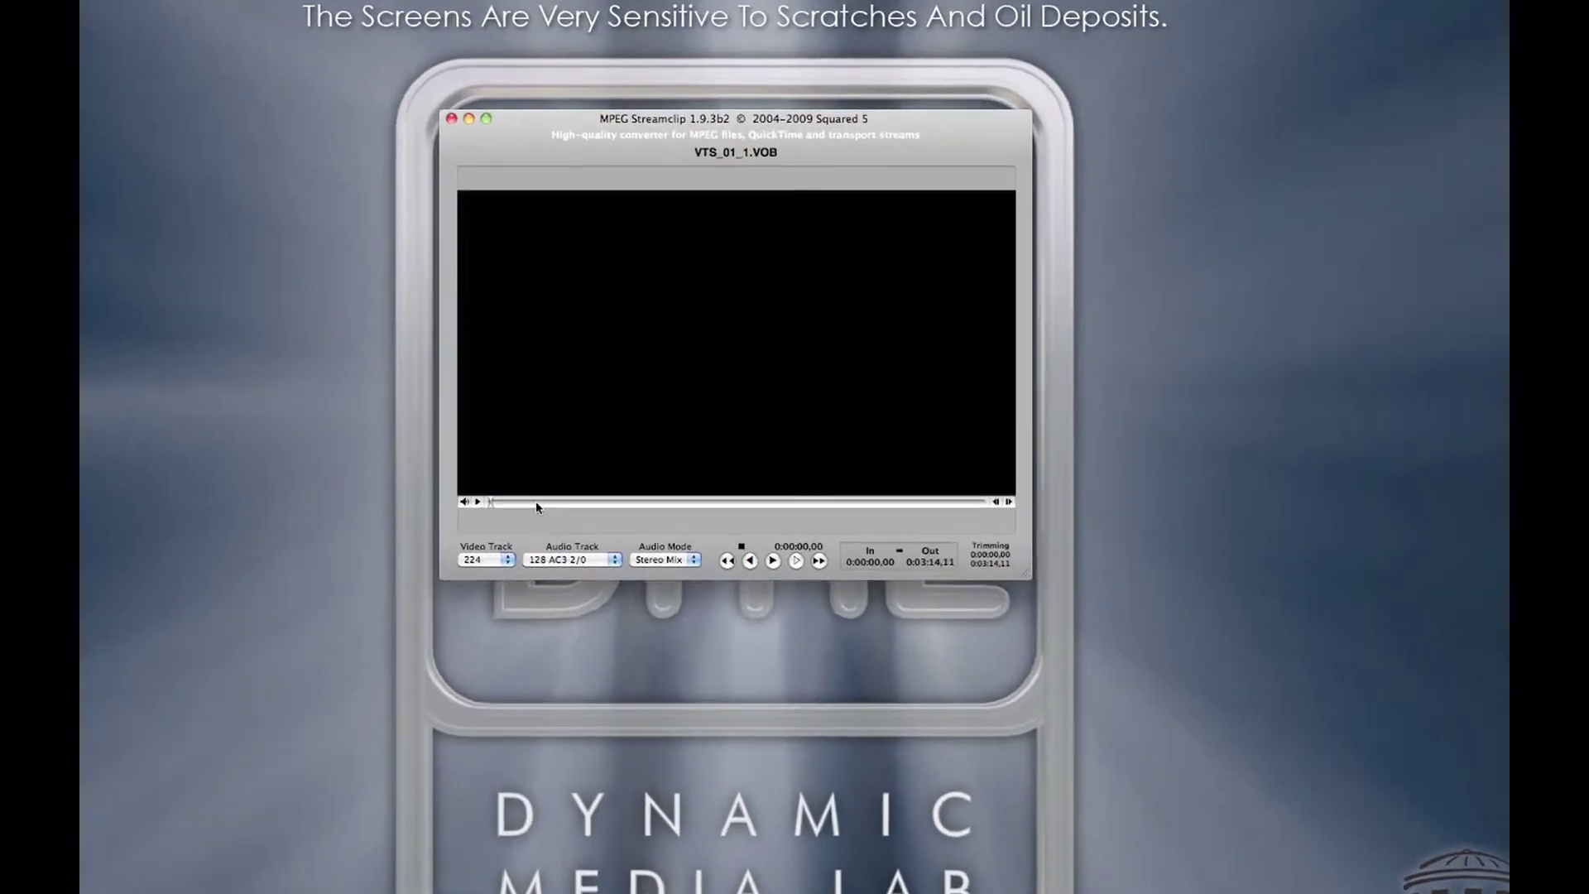
Mark the in point at 0:00:42,07 and the out point at 0:00:52,00
click(551, 442)
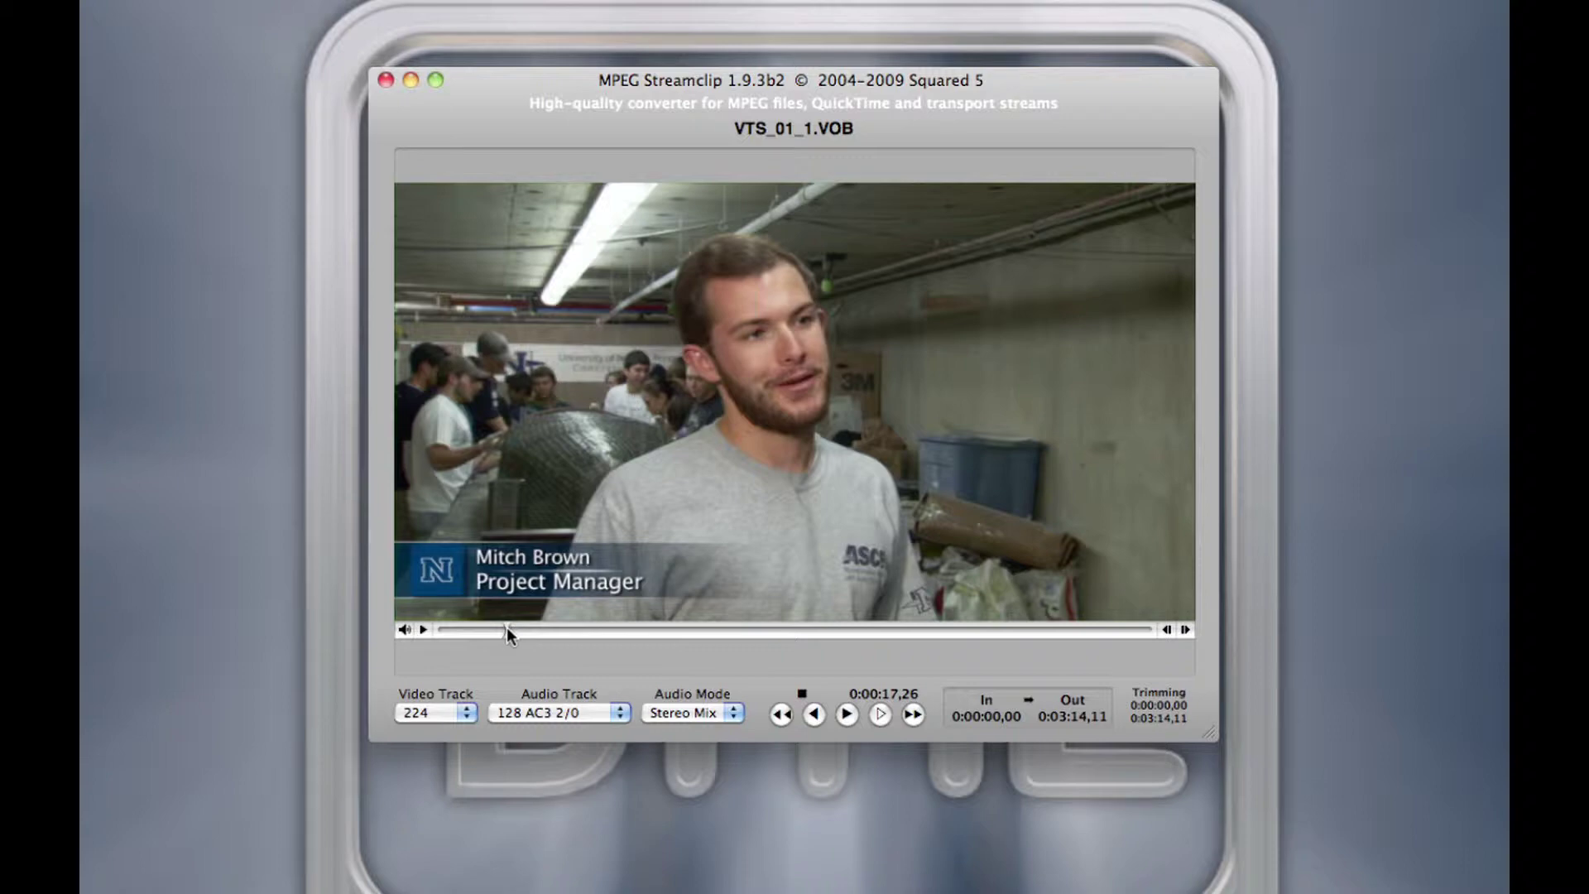
drag(507, 630, 594, 627)
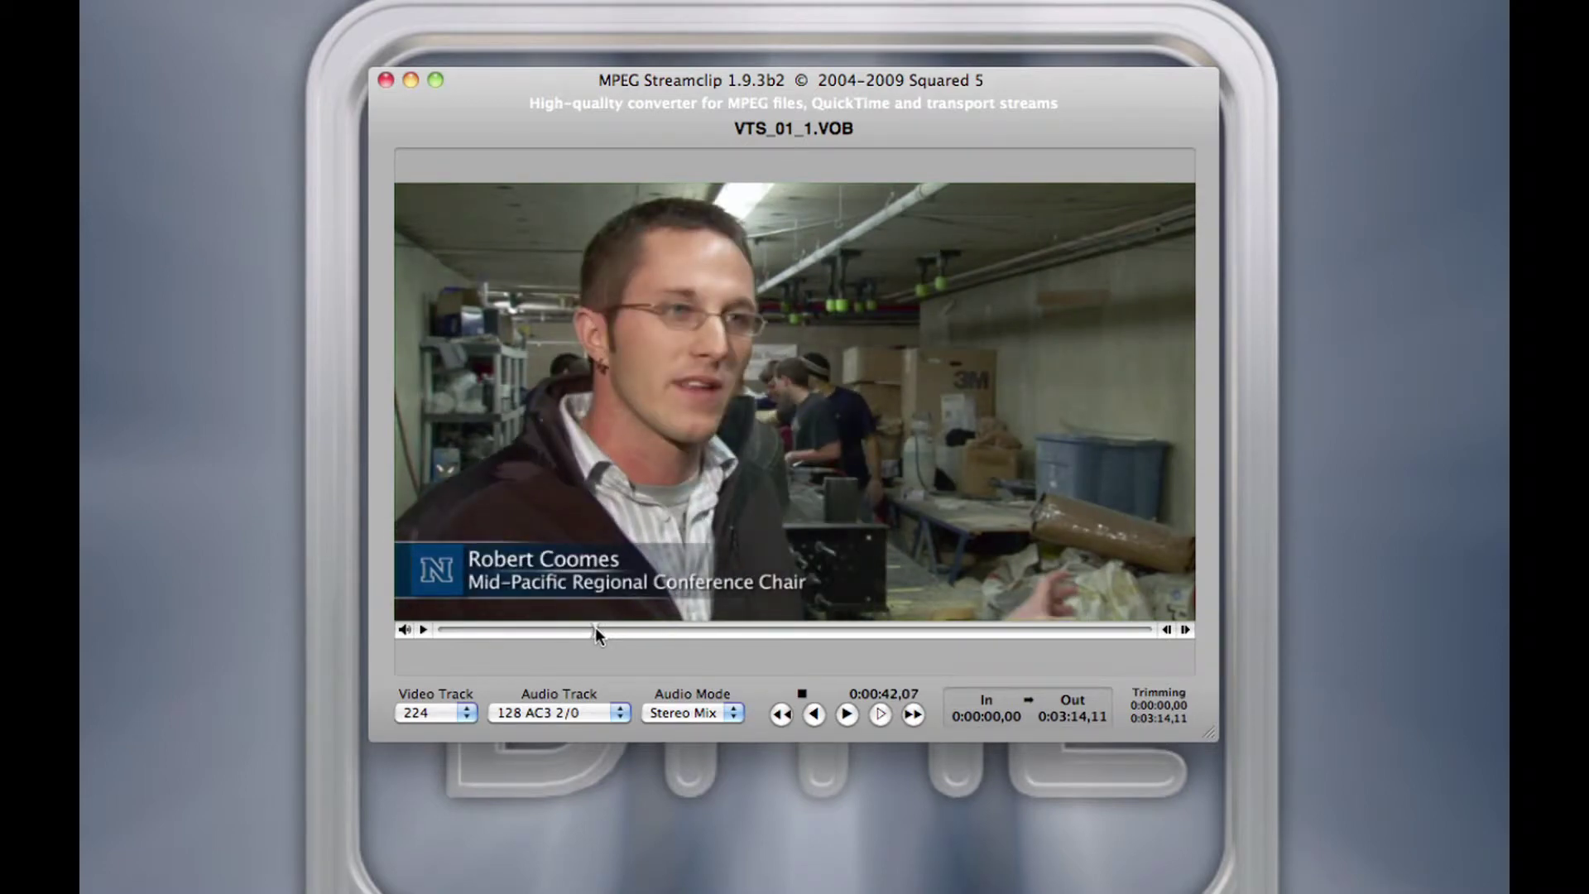
key(i)
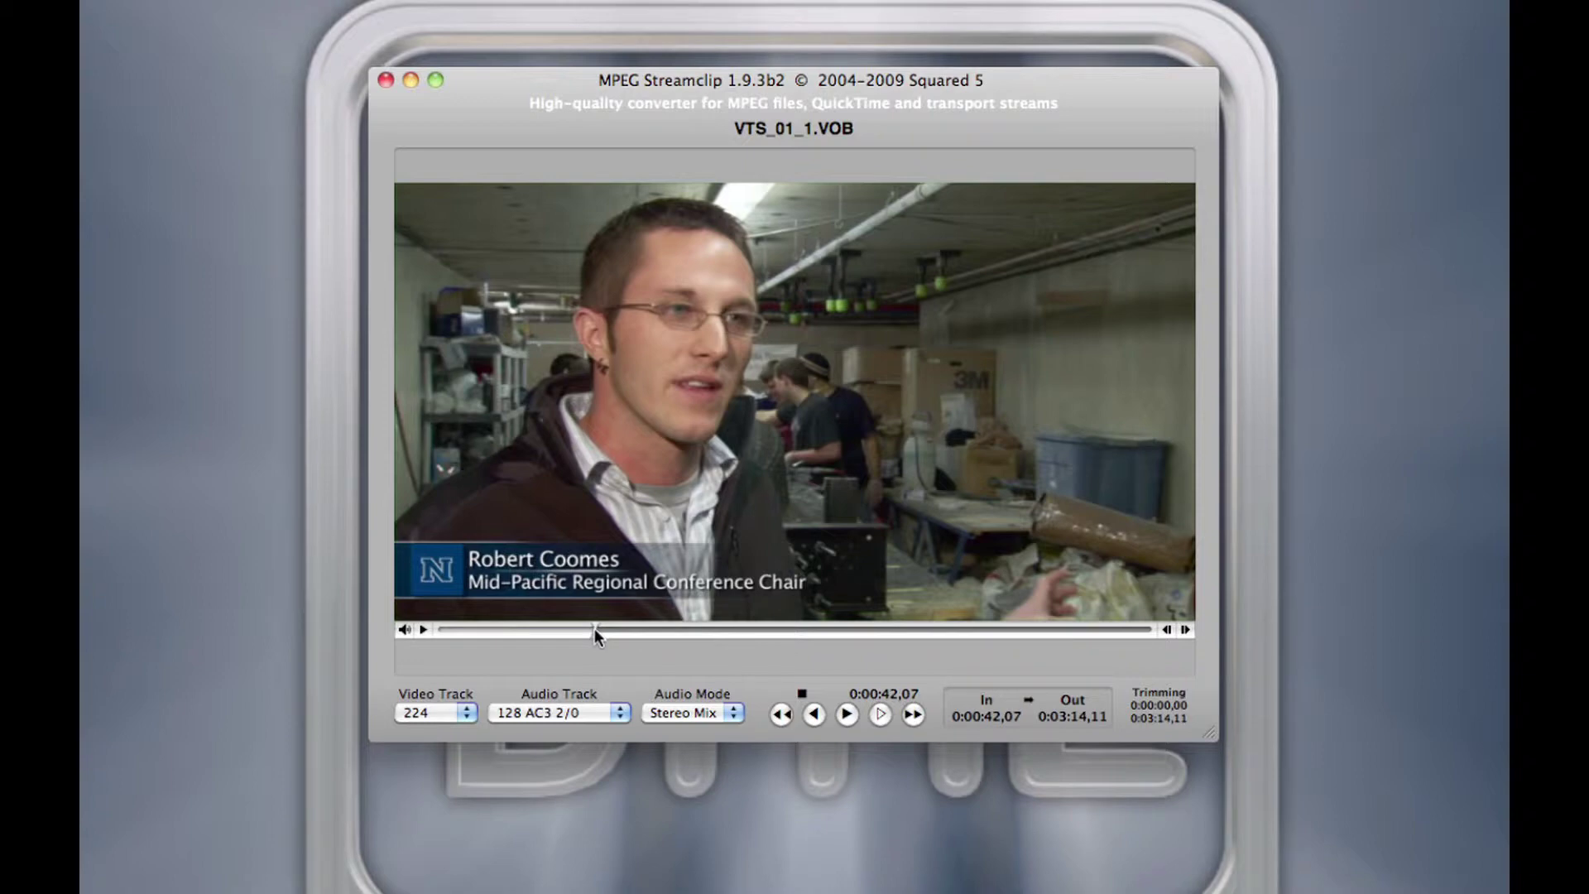
drag(595, 628, 631, 628)
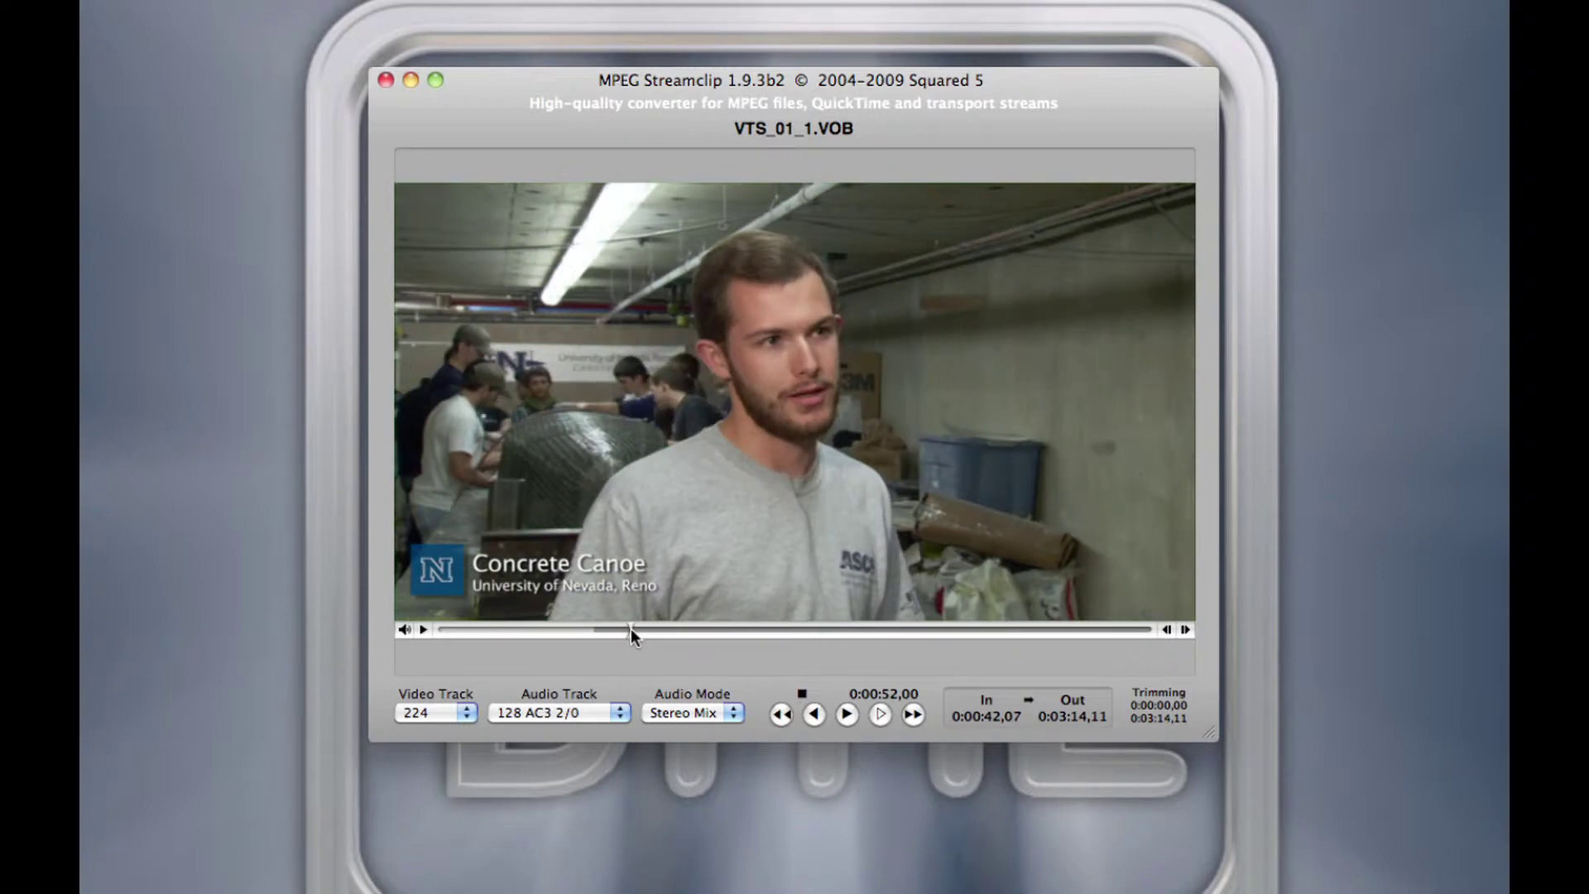
key(o)
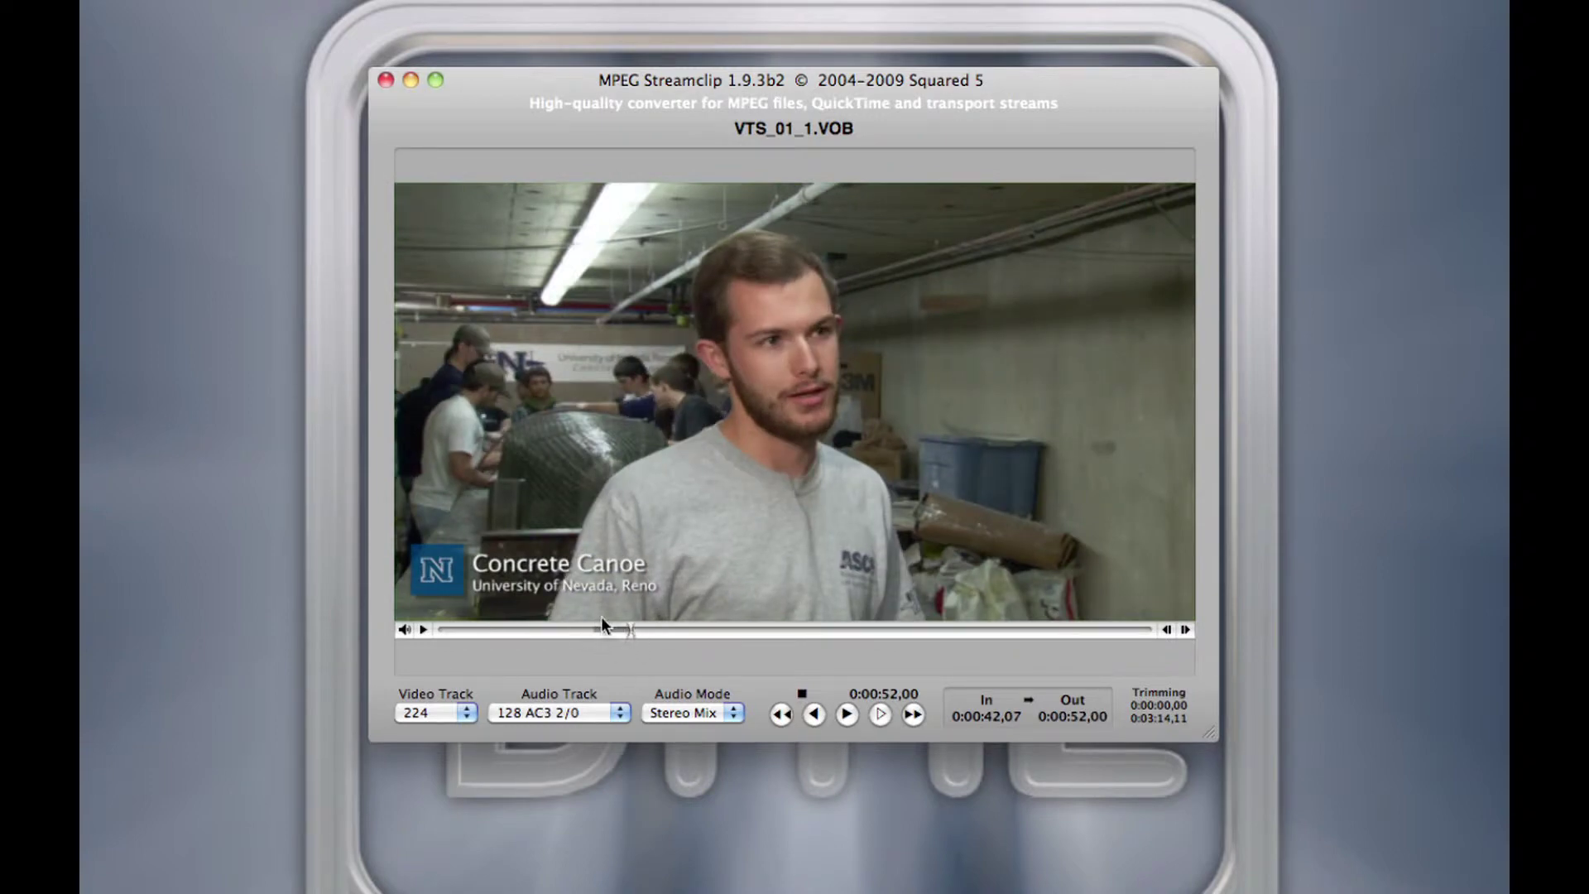
Play back the trimmed ten-second section to preview it, then return near its start
drag(631, 633, 593, 632)
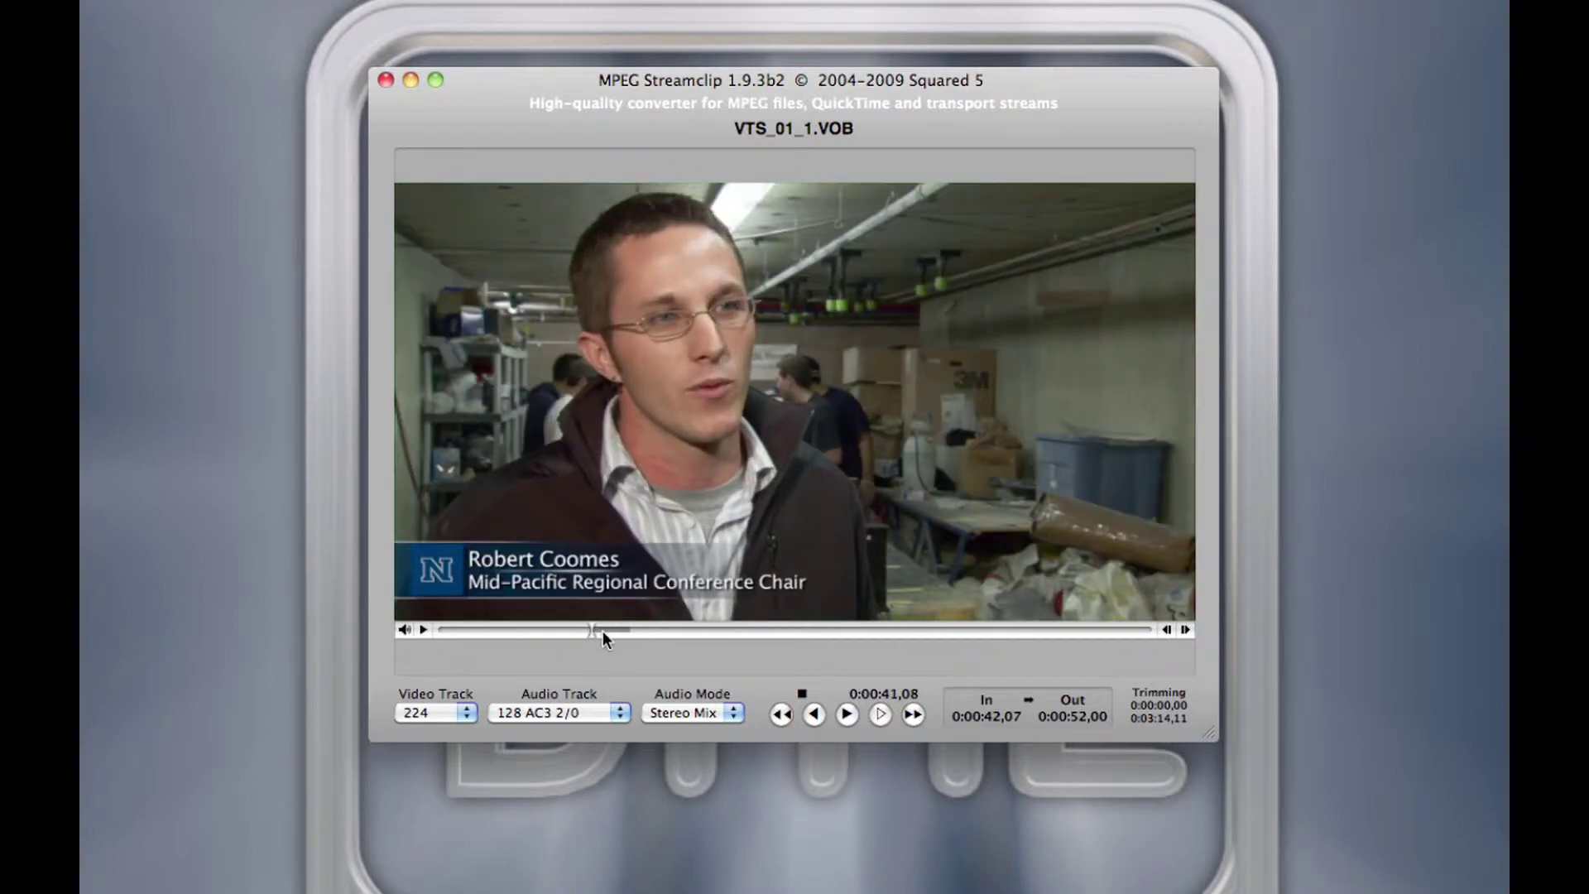
click(848, 715)
click(848, 715)
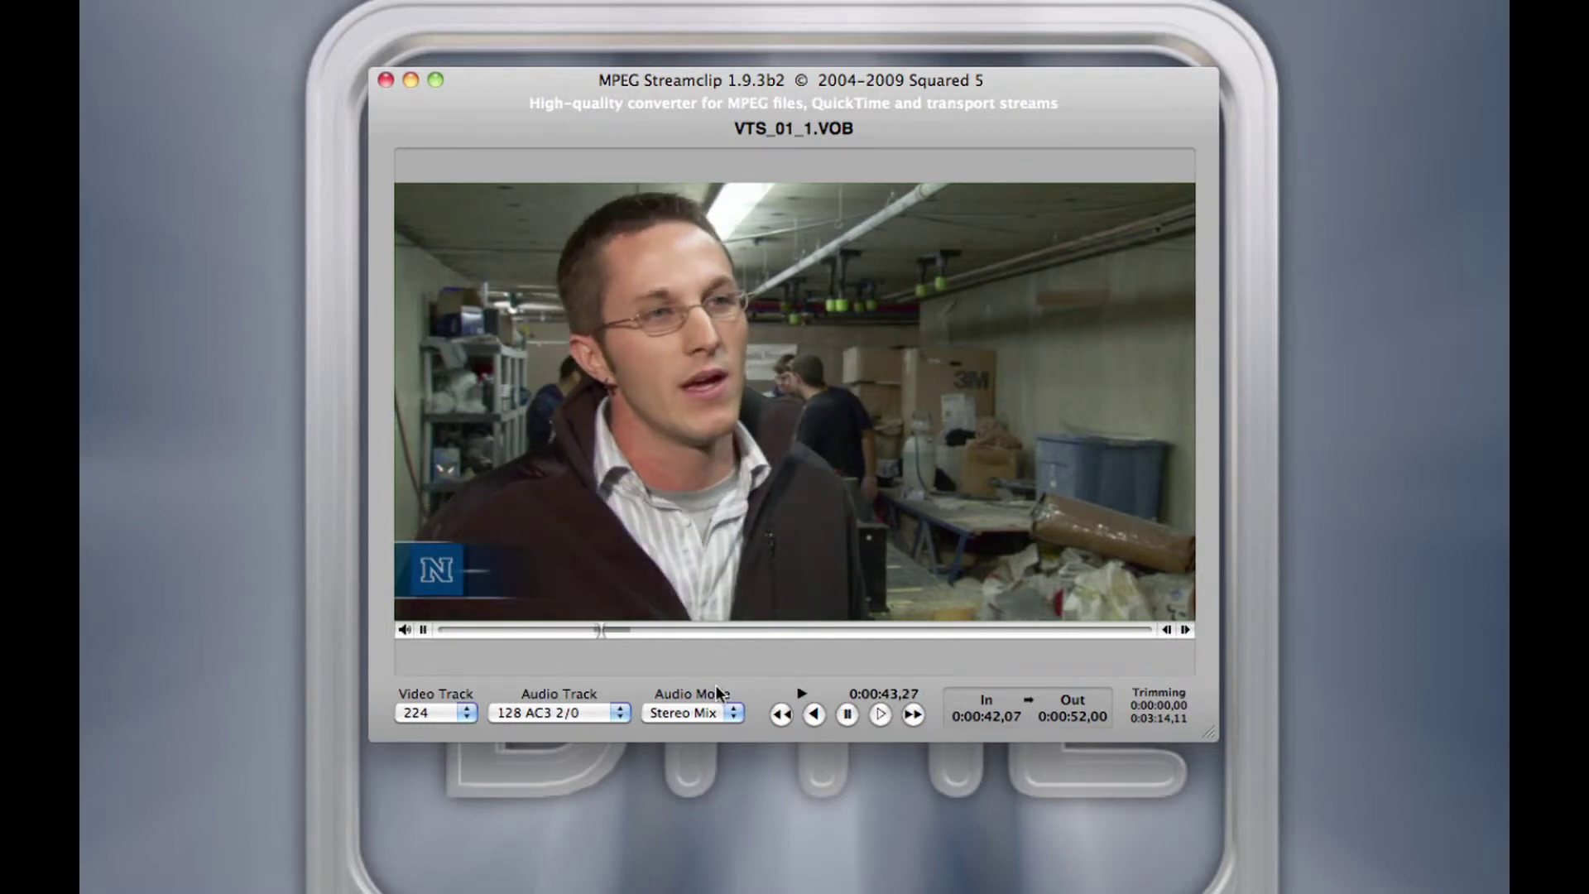
key(space)
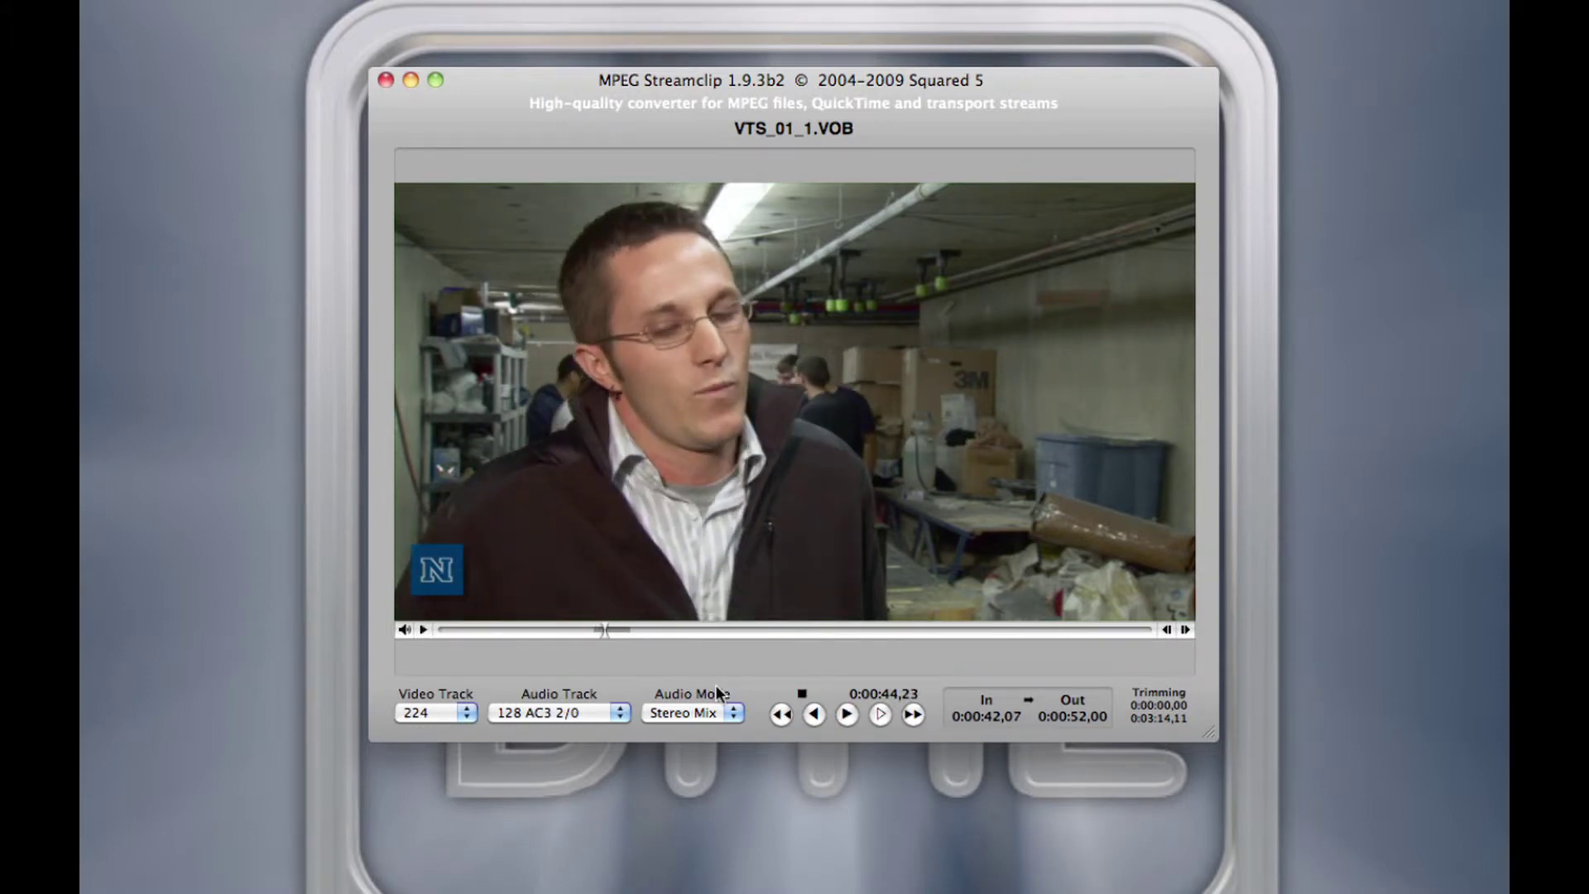
drag(606, 628, 592, 629)
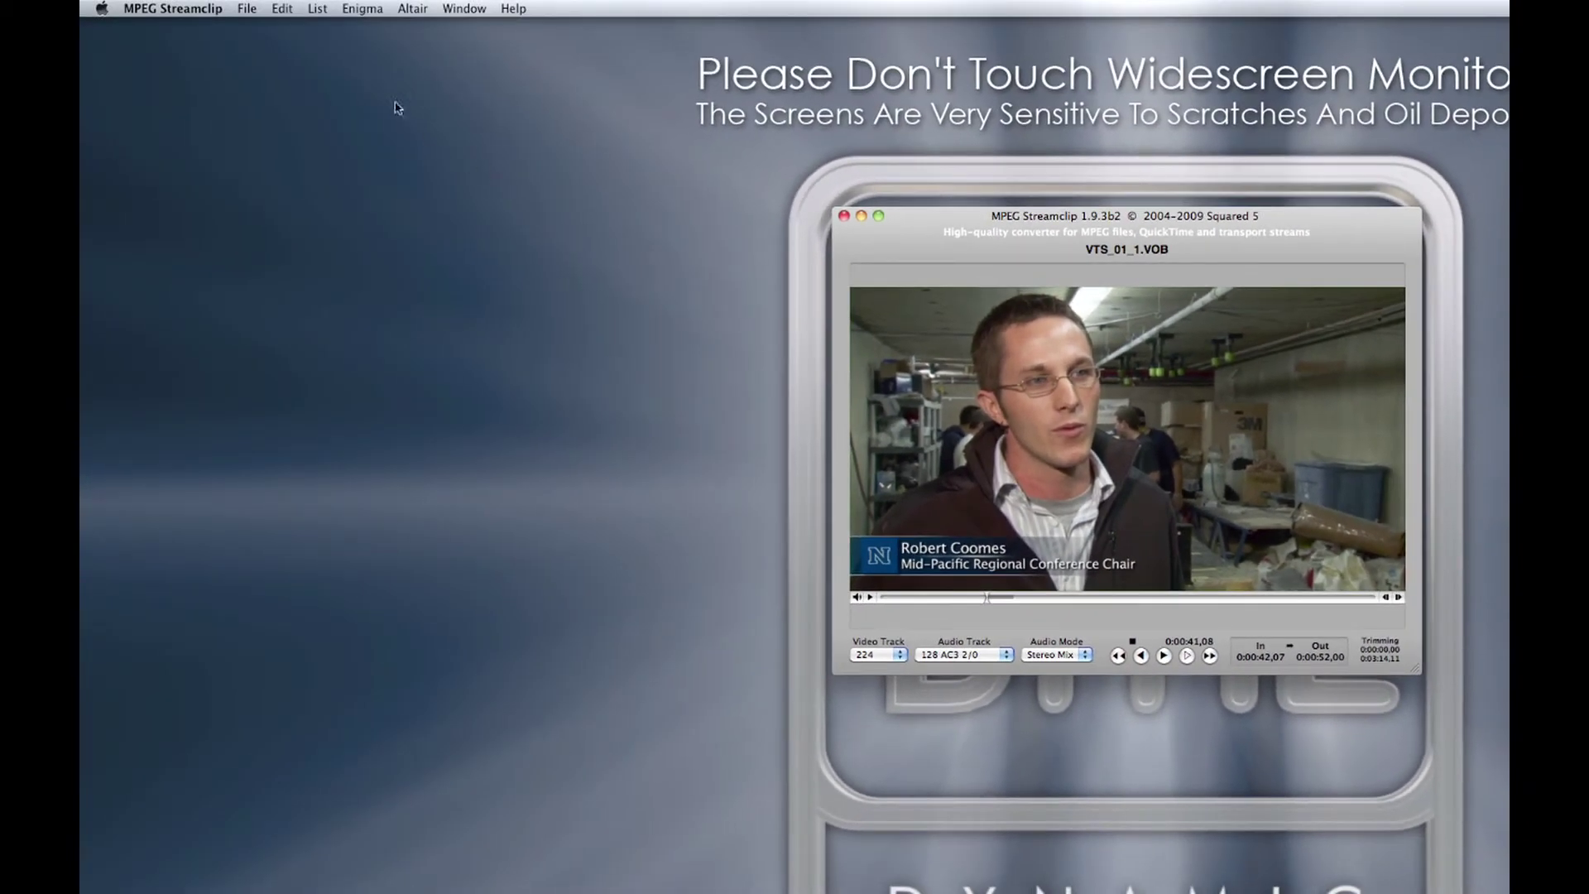
Open the File menu's Export to Other Formats dialog
click(243, 5)
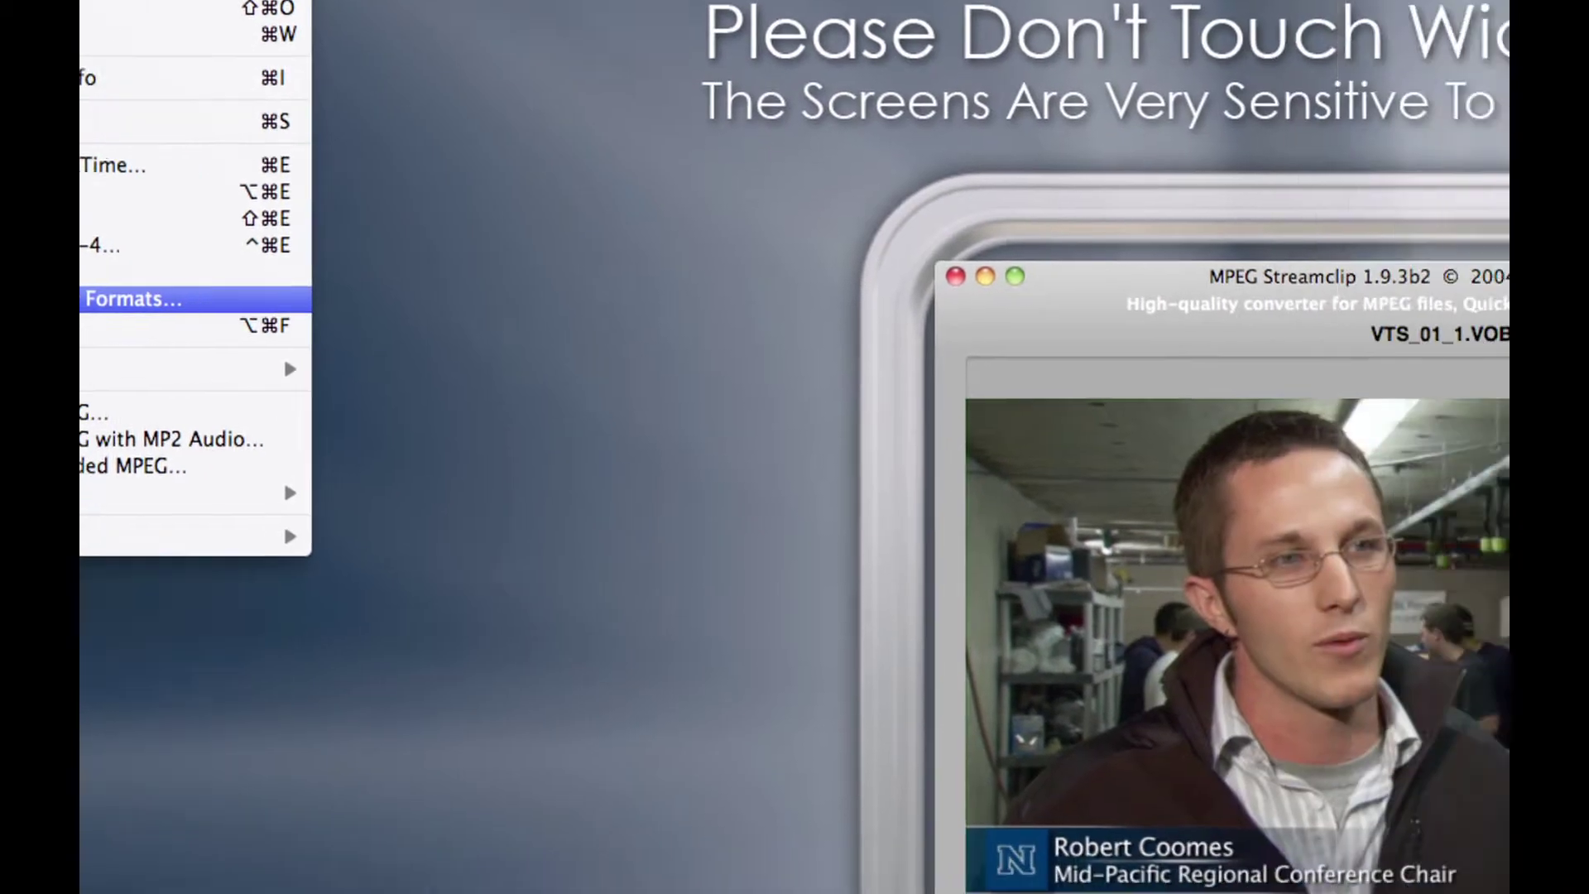
click(470, 391)
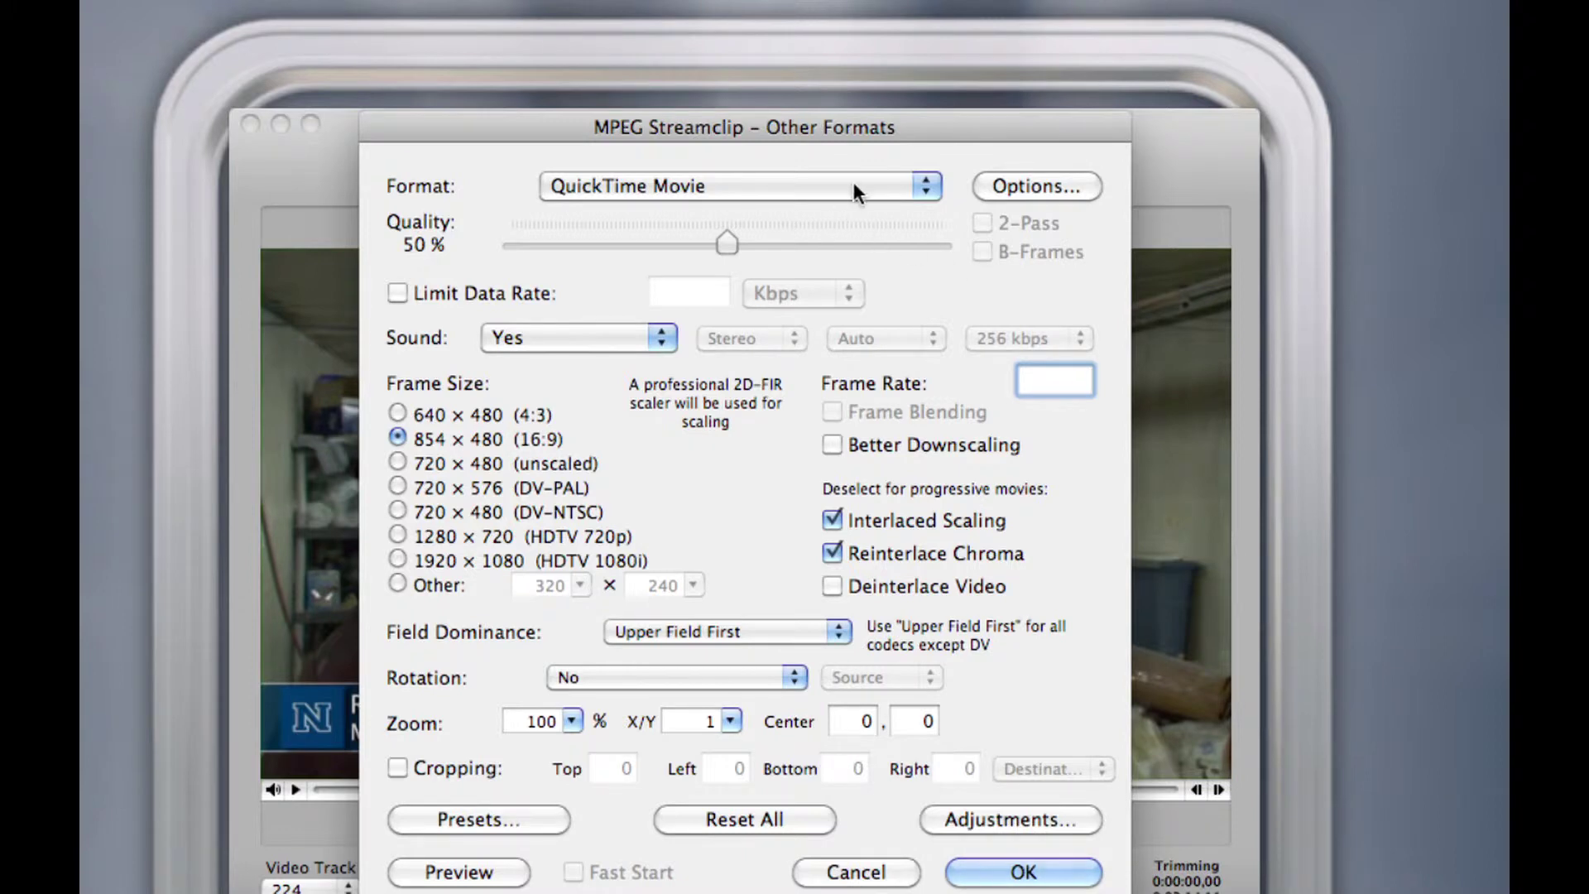
Change the export format from QuickTime Movie to Windows Media and confirm with OK
click(919, 184)
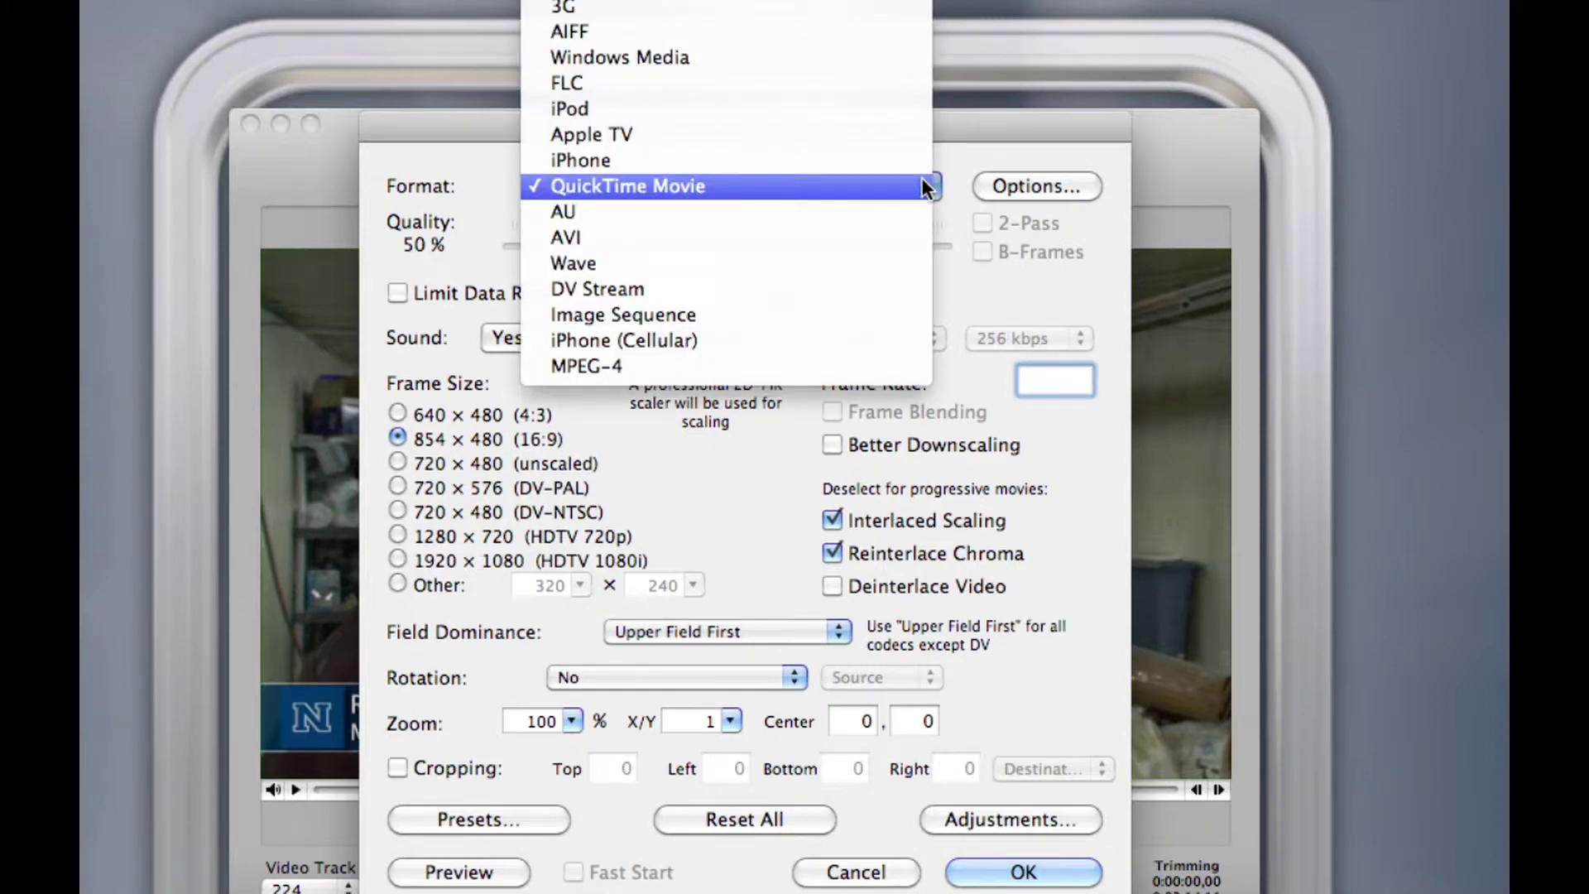
click(767, 58)
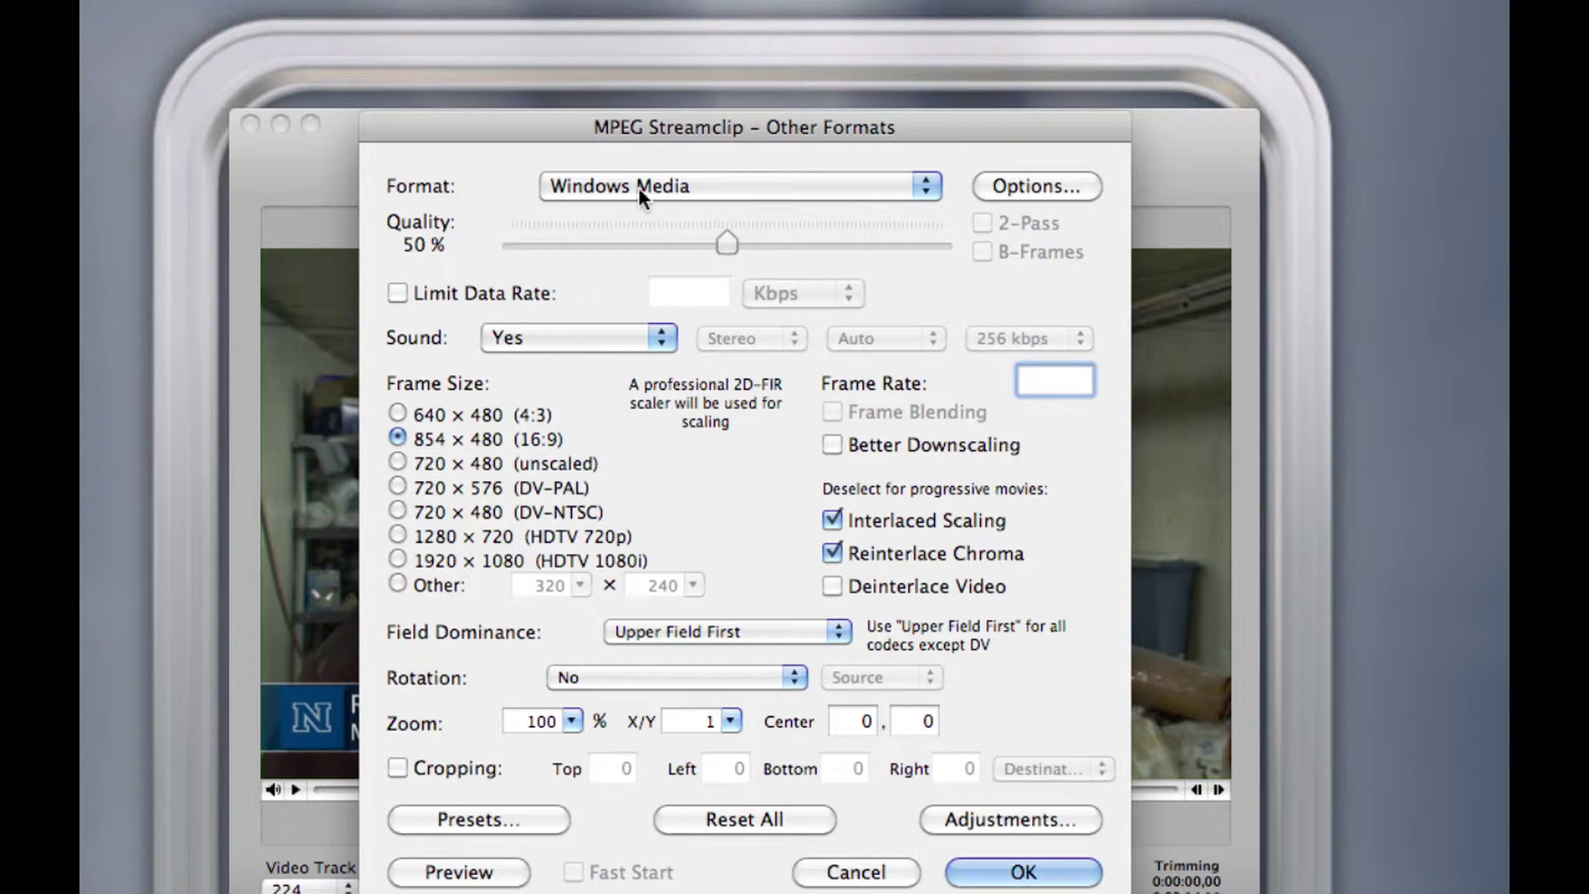
click(704, 177)
click(704, 177)
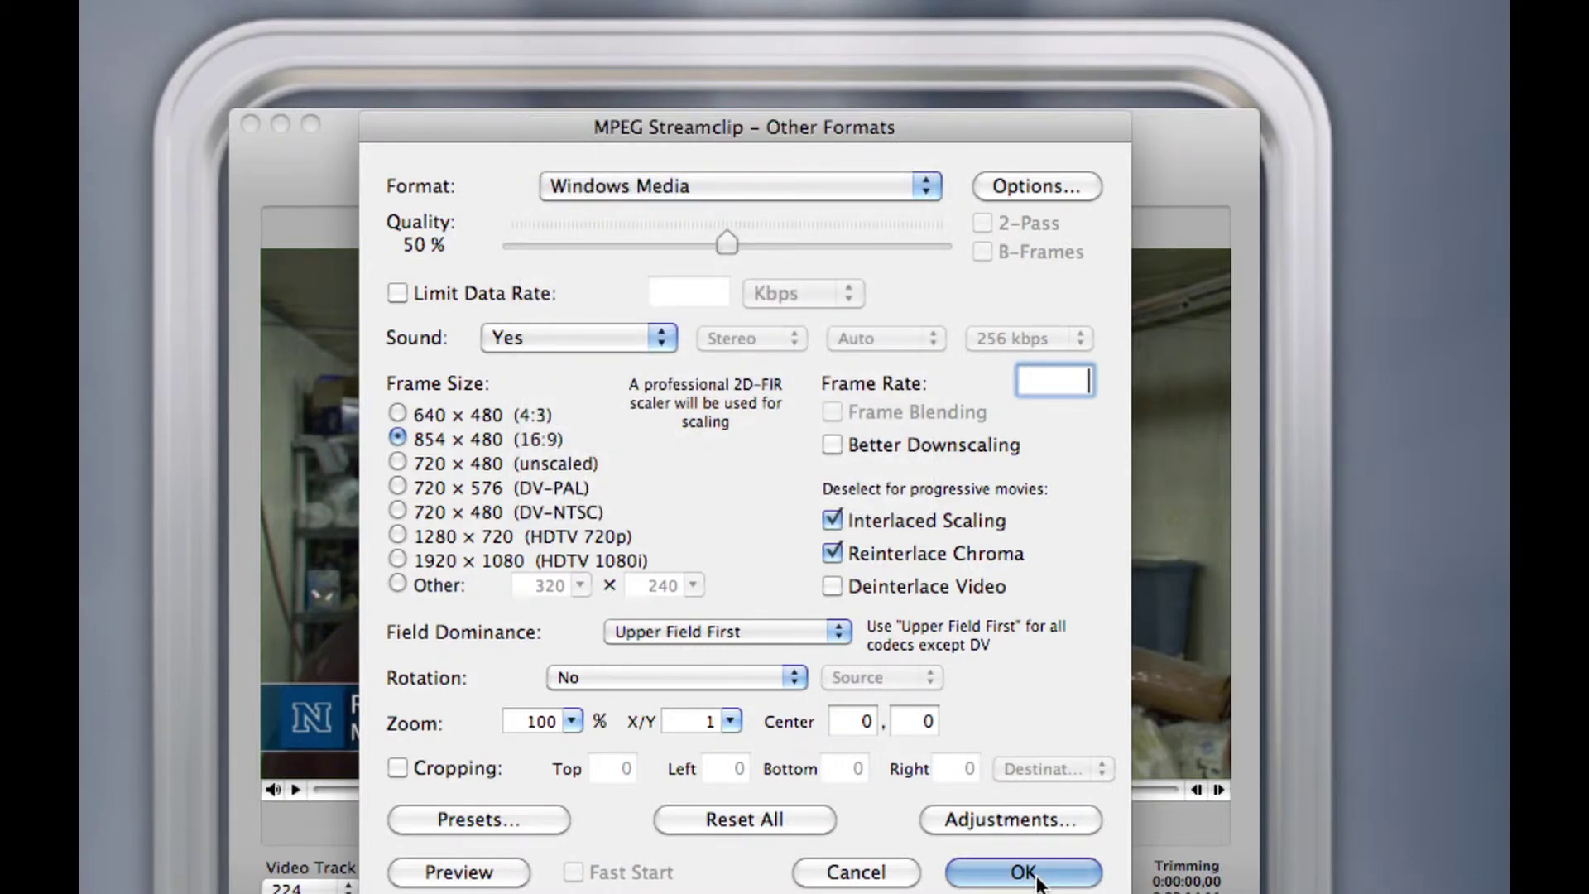
click(1035, 874)
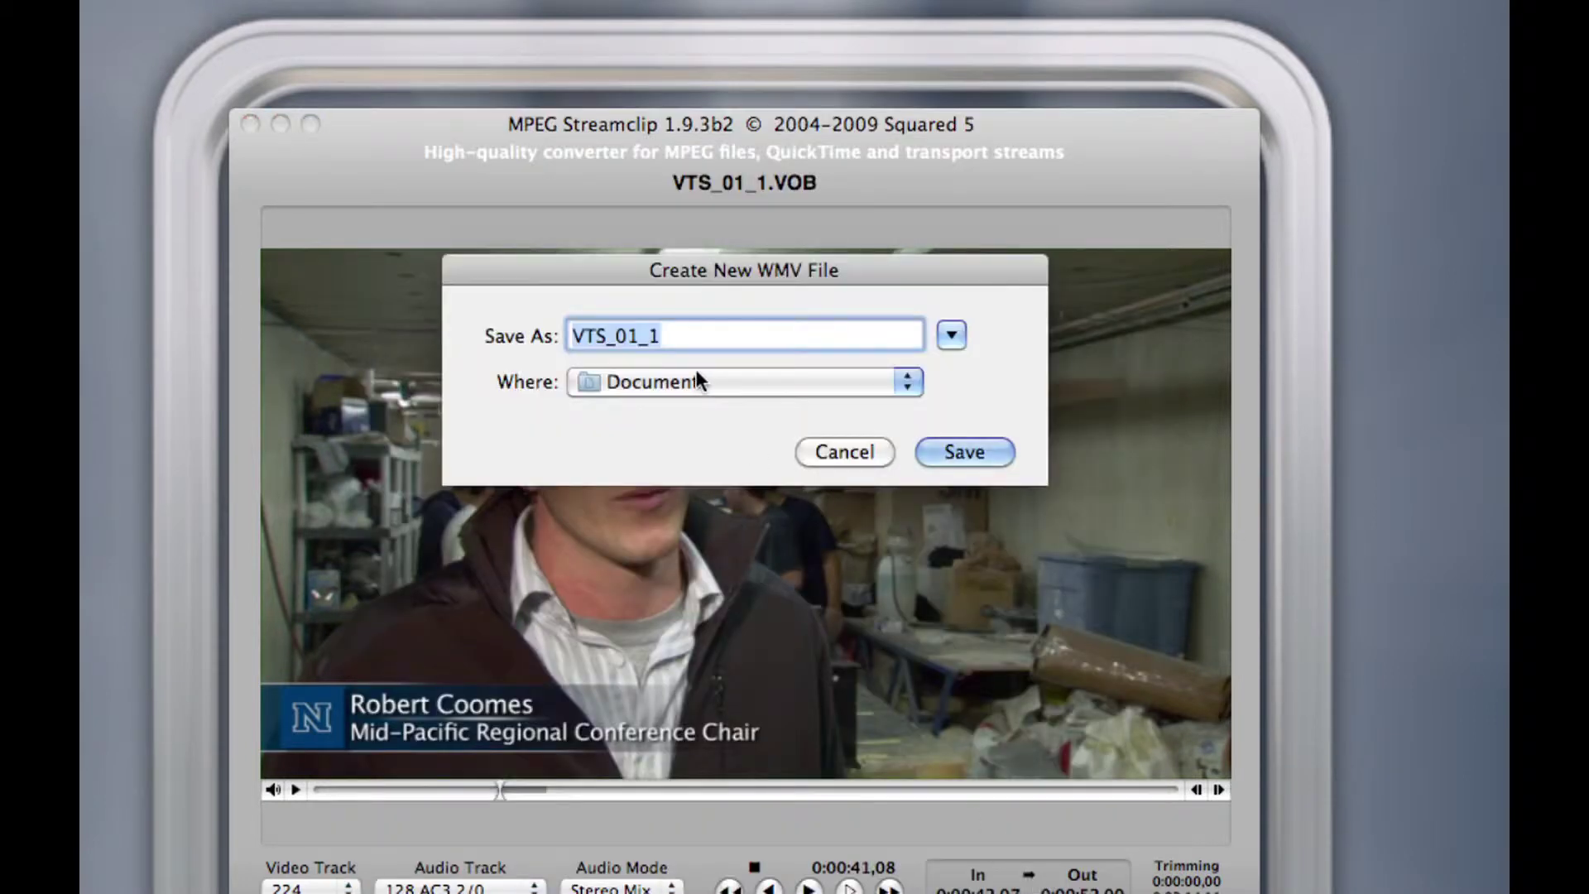
Save the trimmed clip to the Desktop as Canoe_1
click(697, 379)
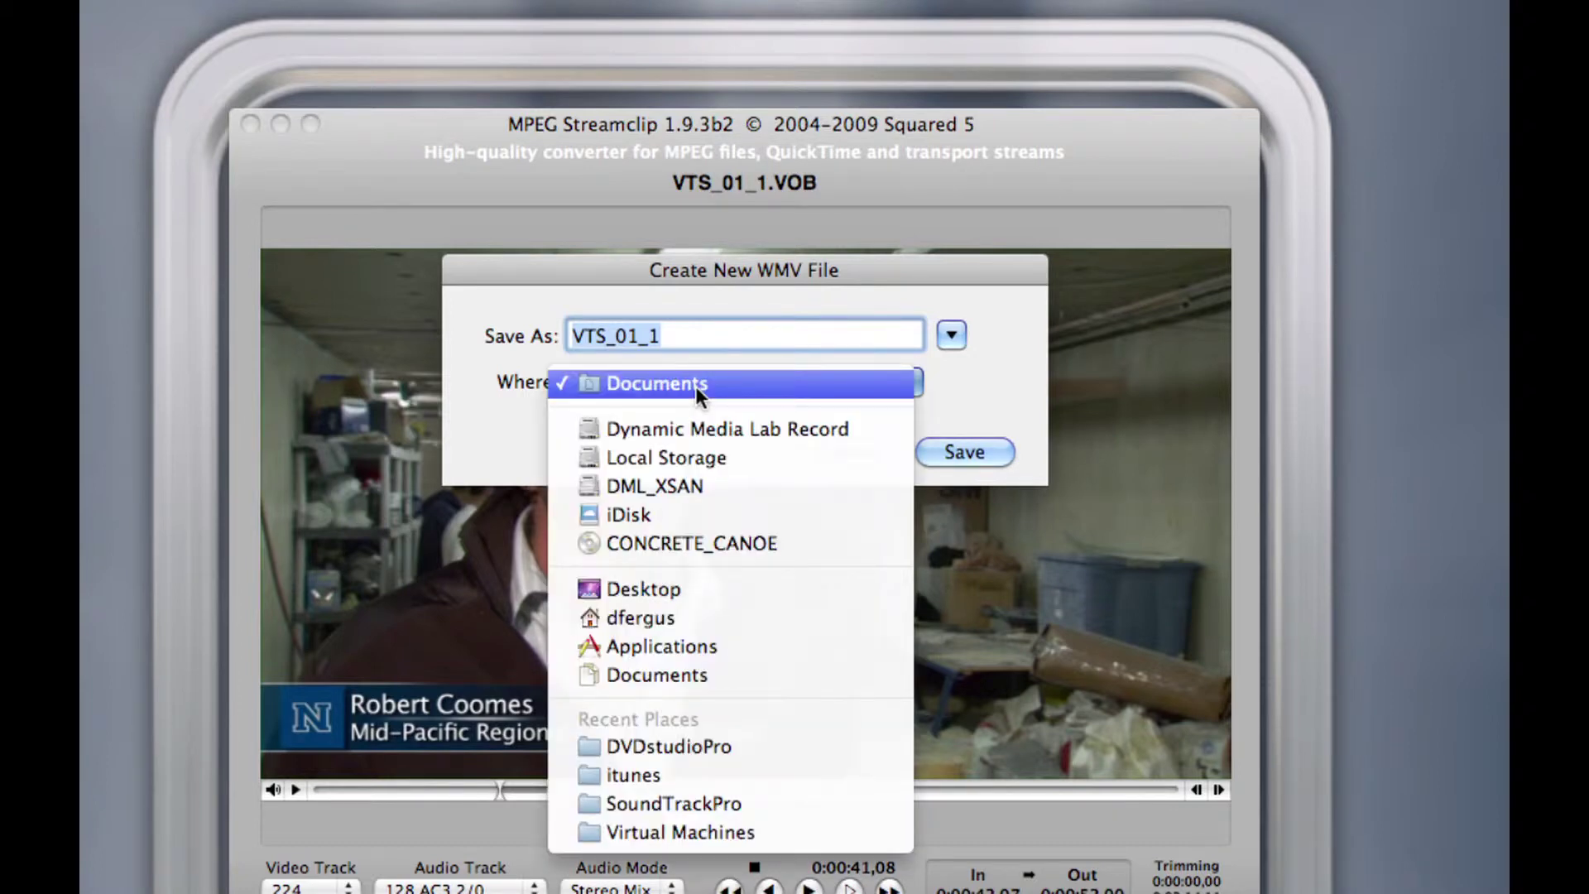
click(626, 590)
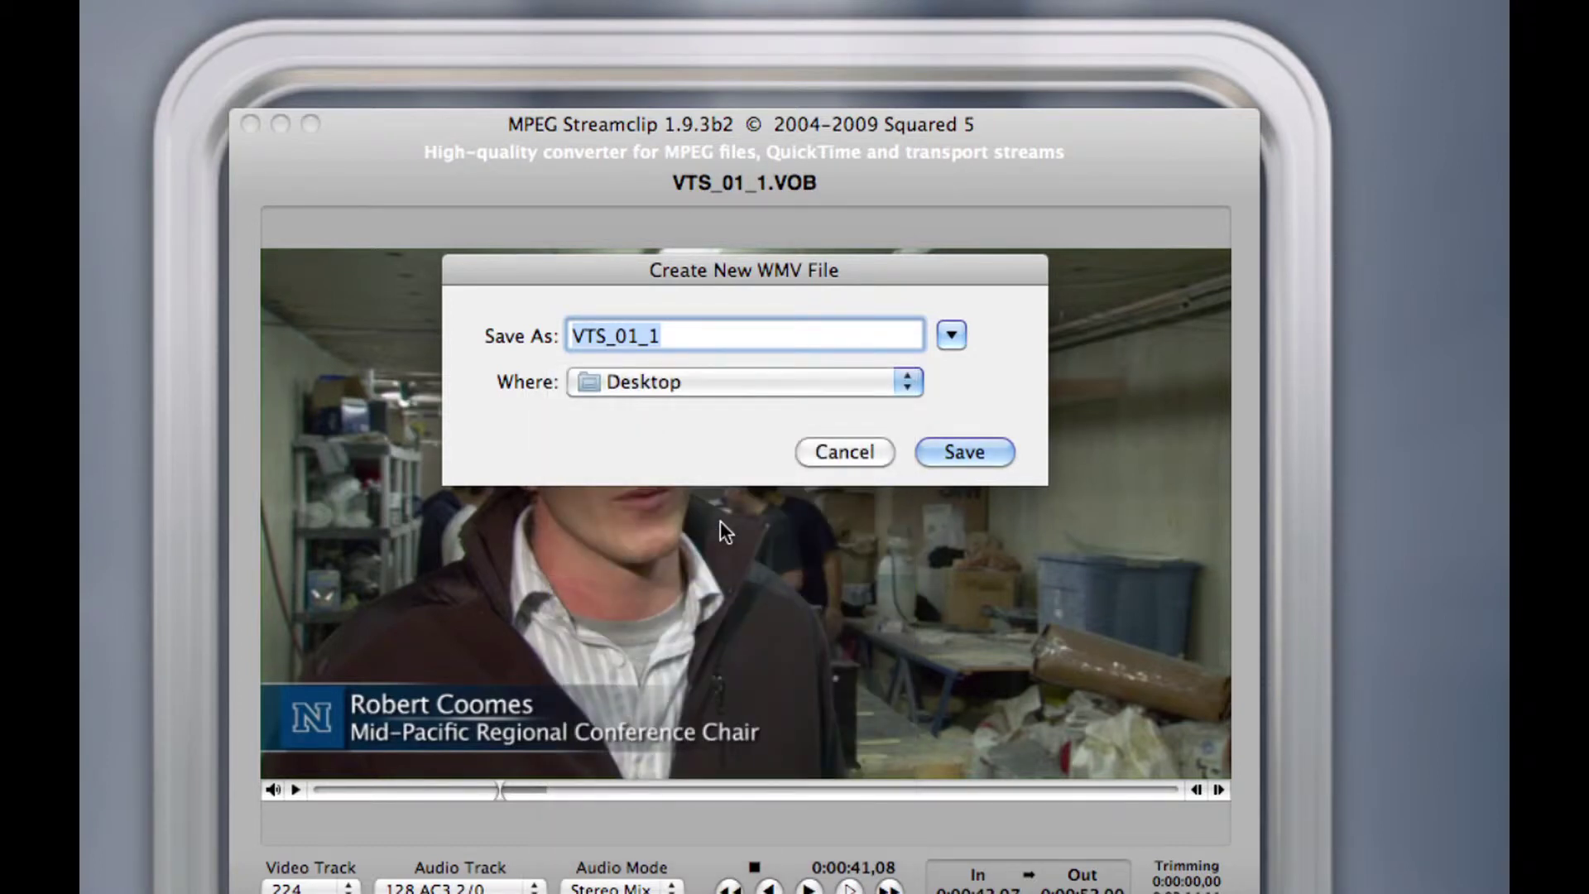
text(Canoe_1)
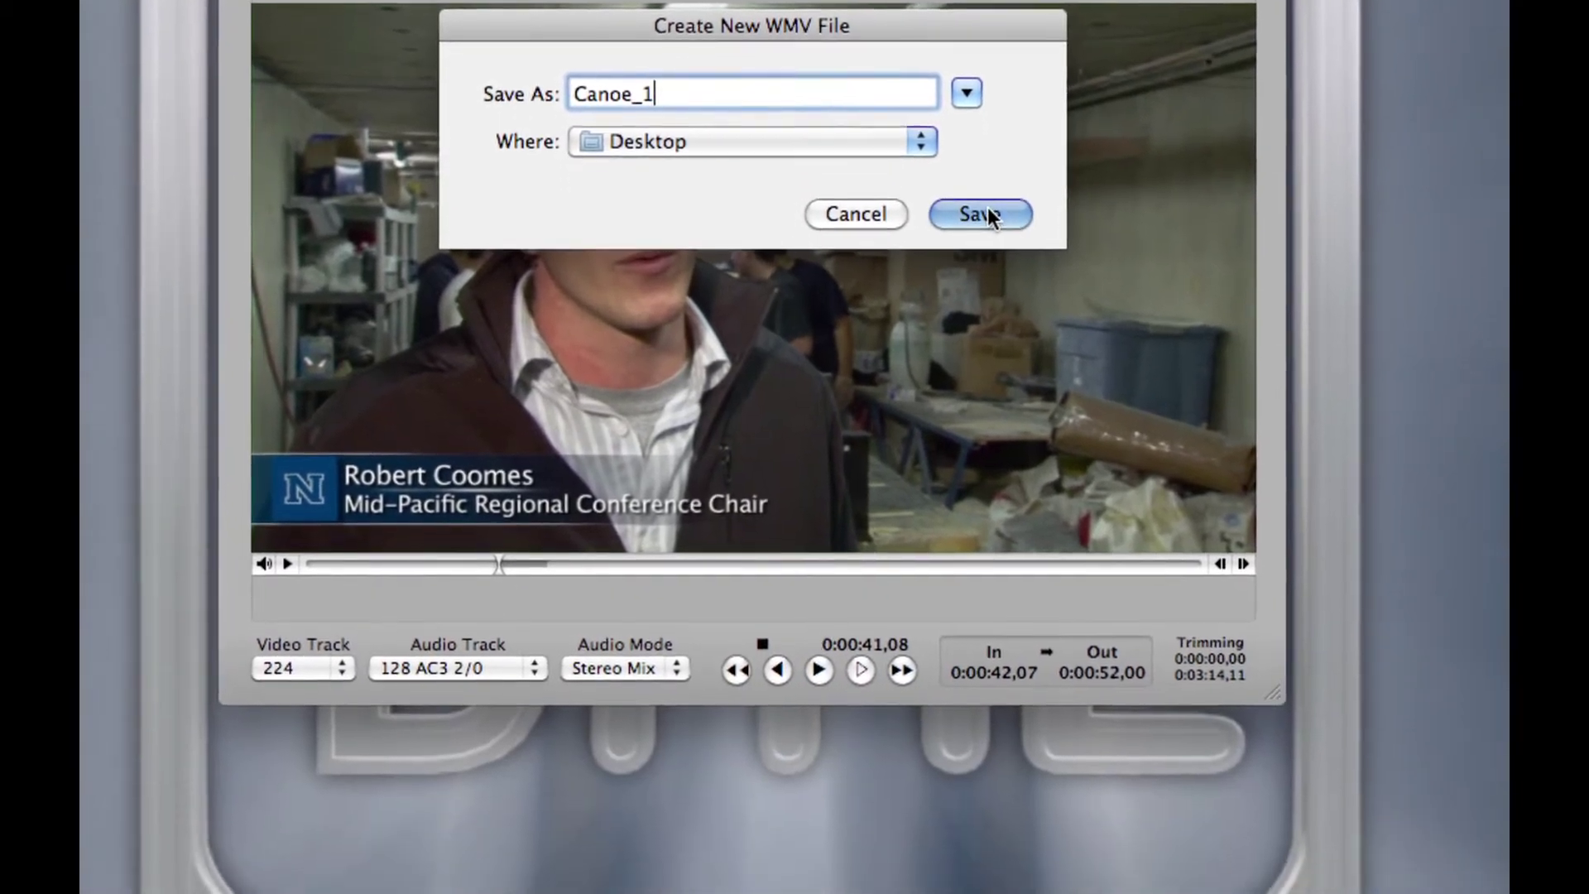
click(966, 444)
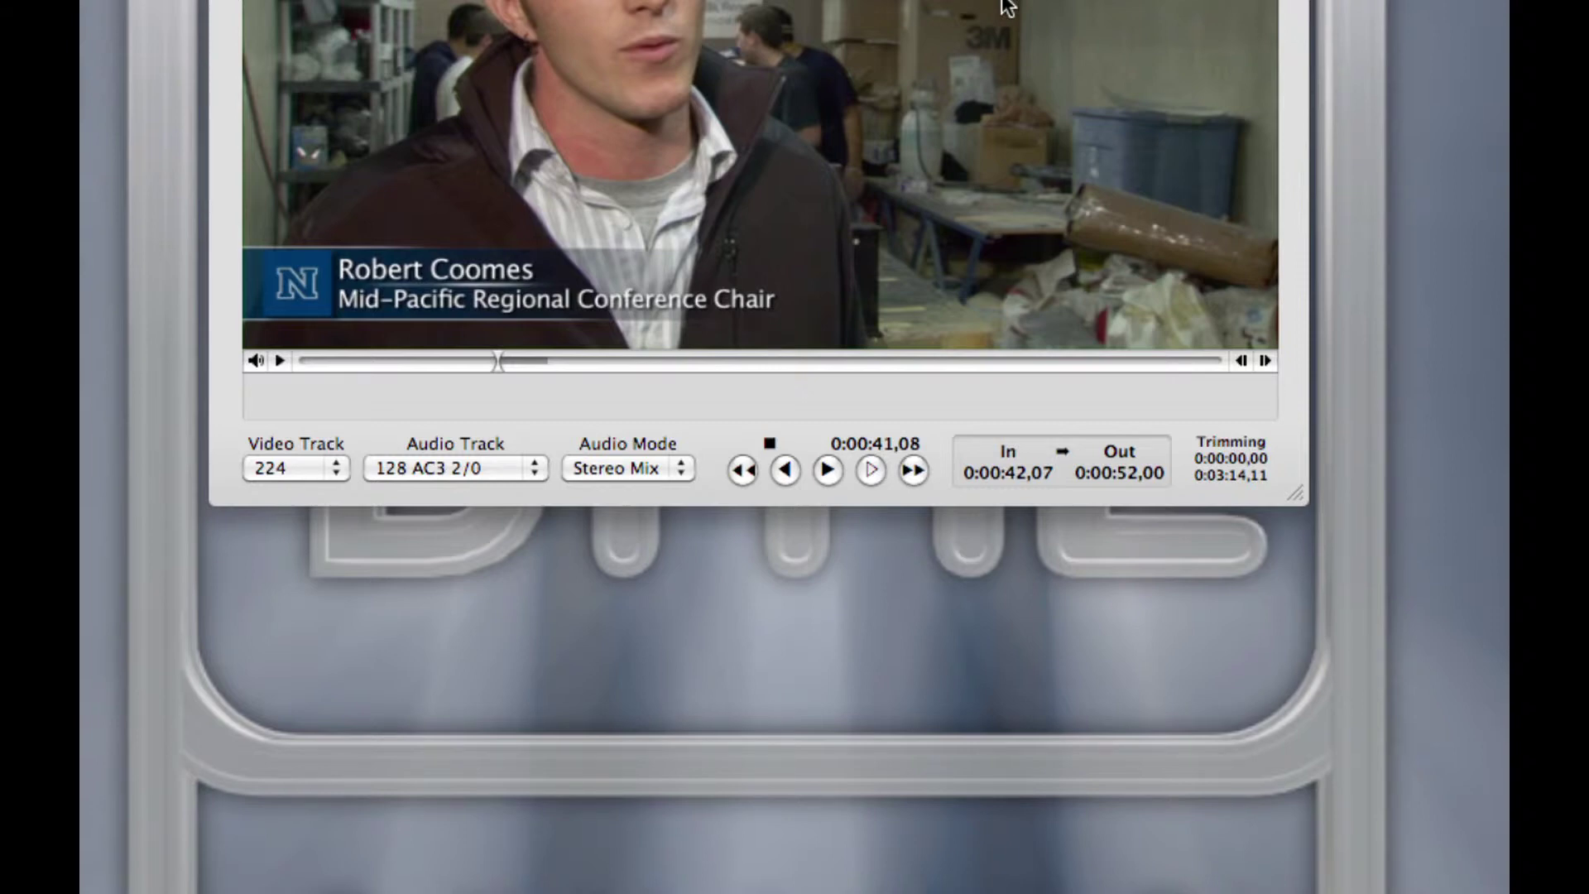
Bring the player window forward and quit MPEG Streamclip with Cmd+Q
click(1008, 7)
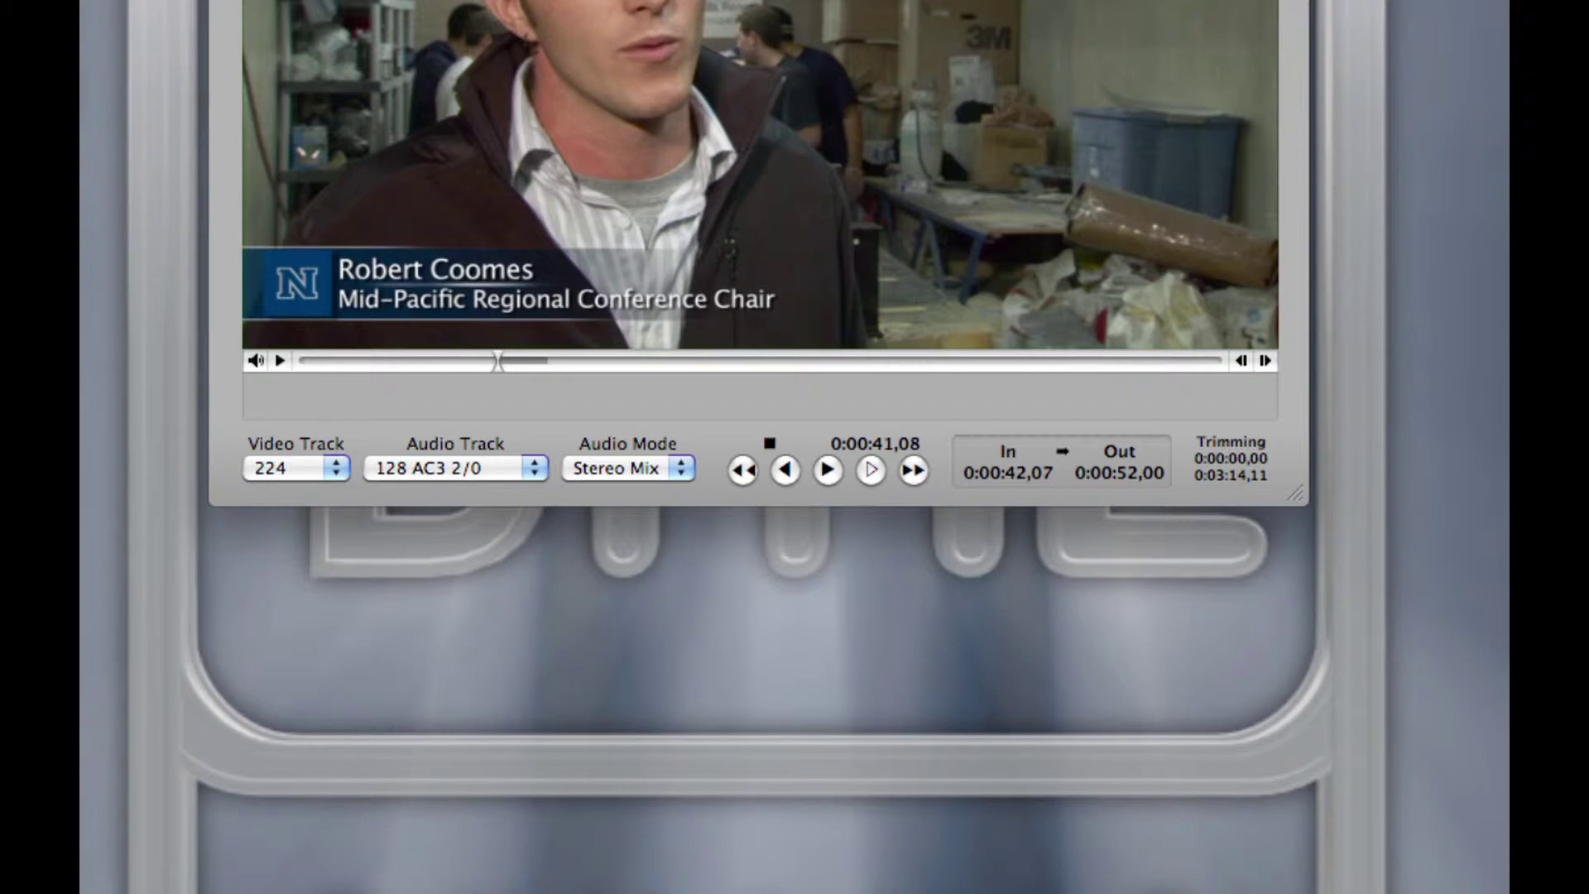
key(super+q)
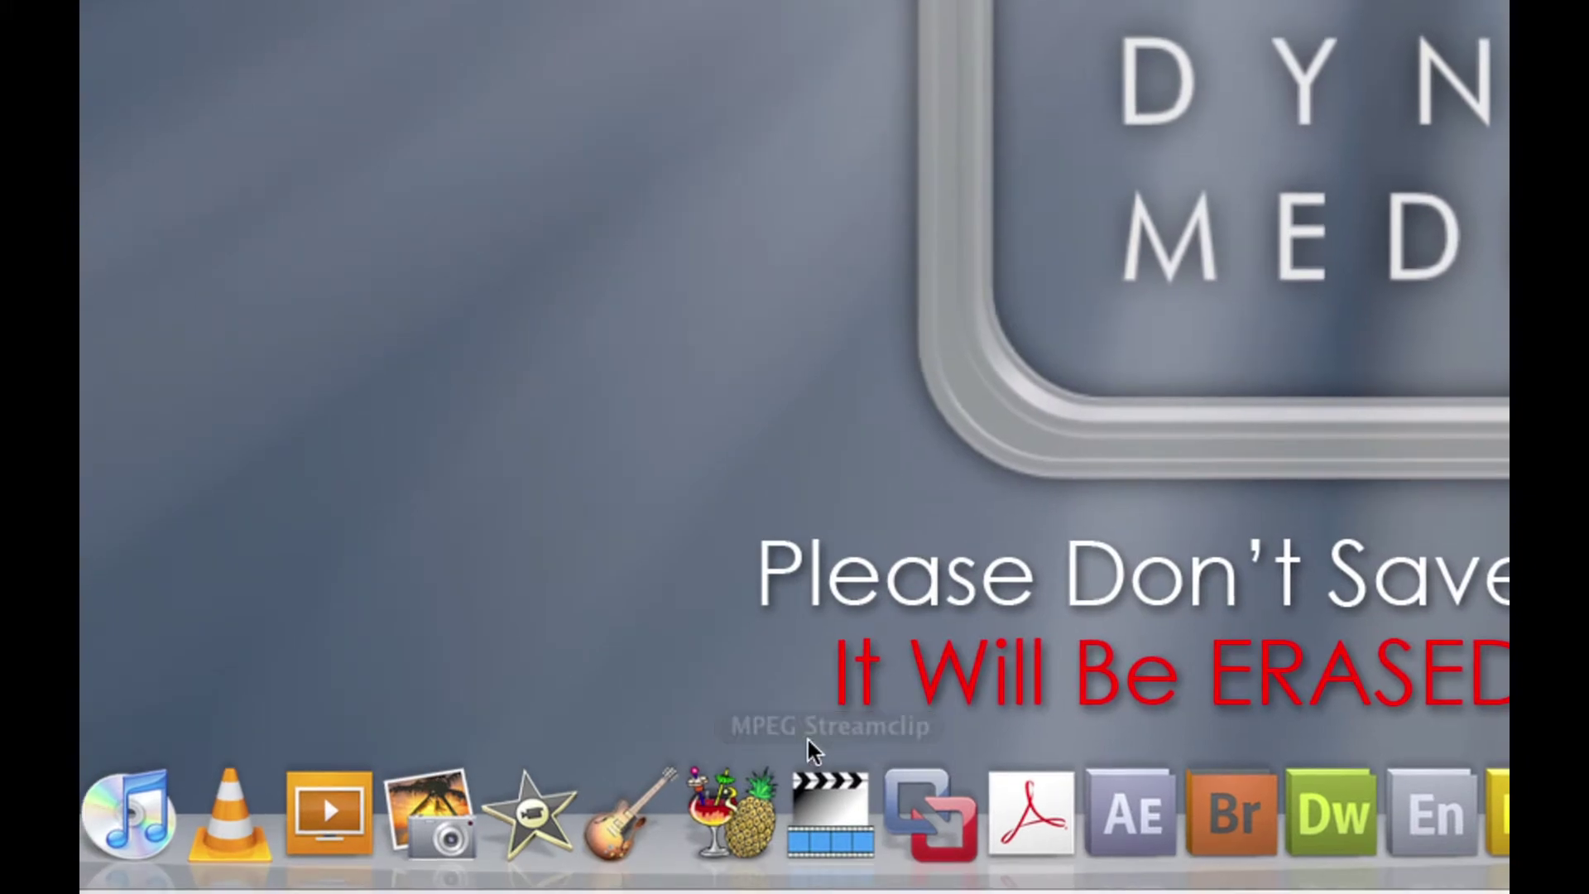
Launch HandBrake and open the CONCRETE_CANOE disc as source, giving title 1 (00:03:14)
right_click(735, 830)
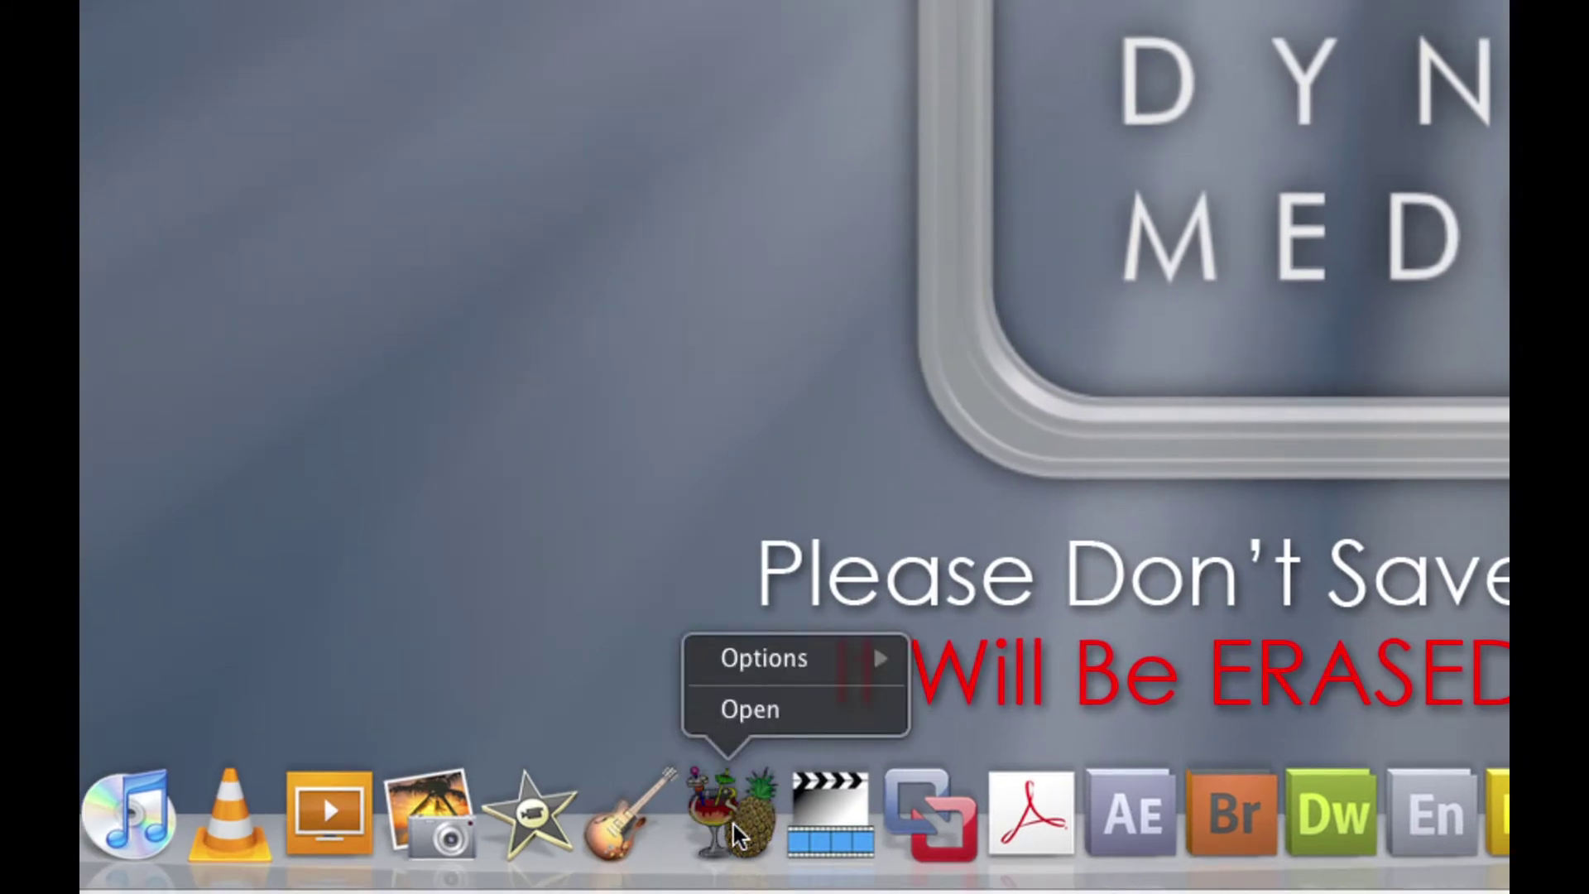
click(736, 831)
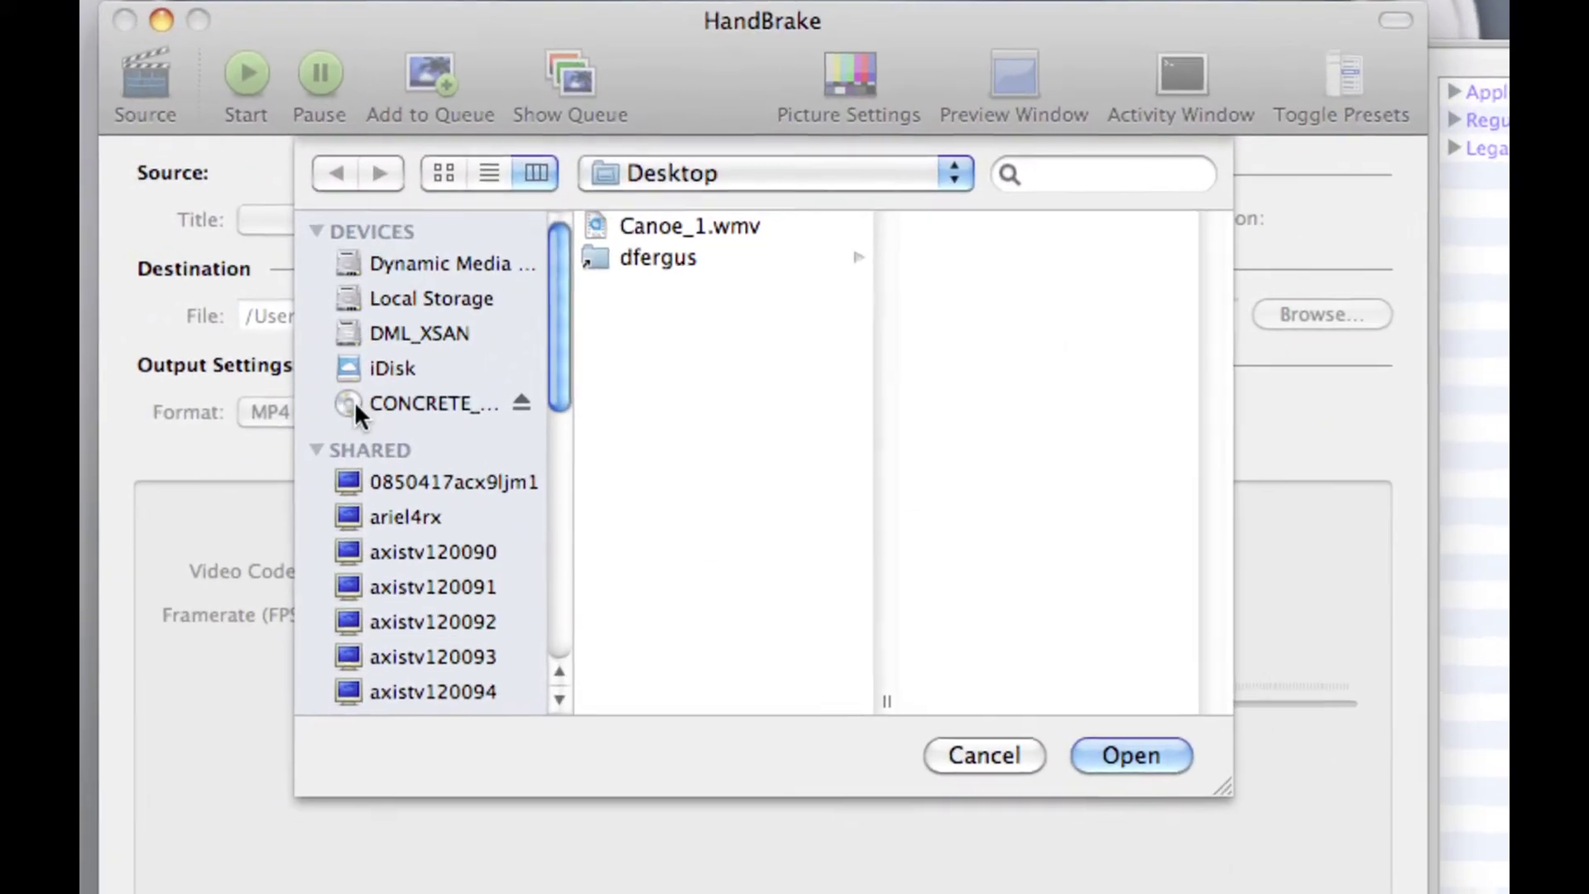
click(435, 362)
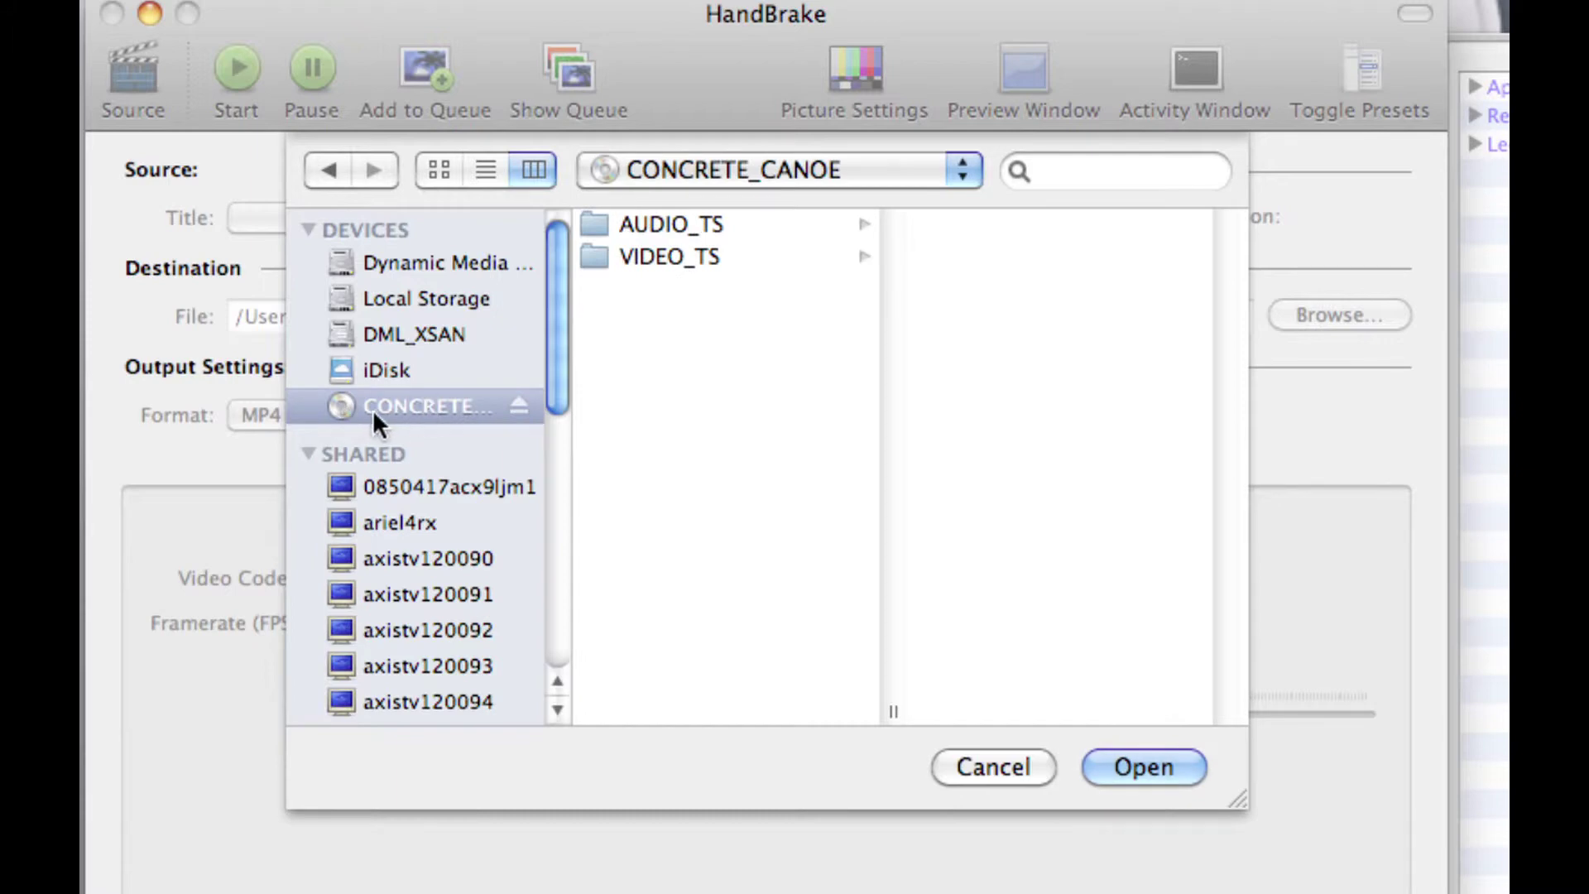
click(1146, 767)
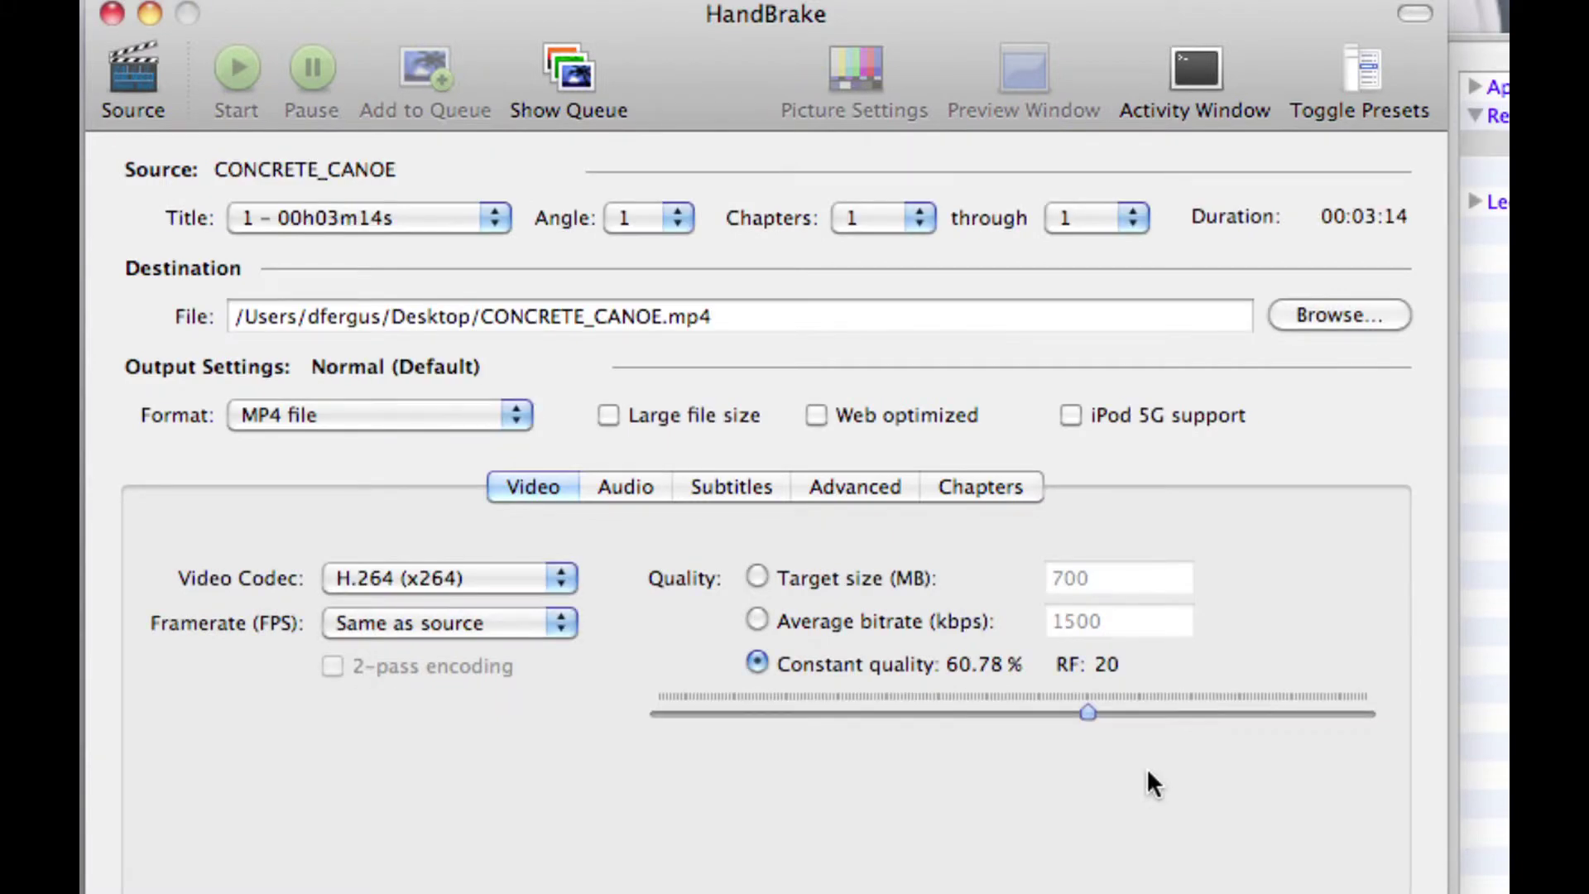
Look through the starting and ending chapter lists without changing anything
click(914, 217)
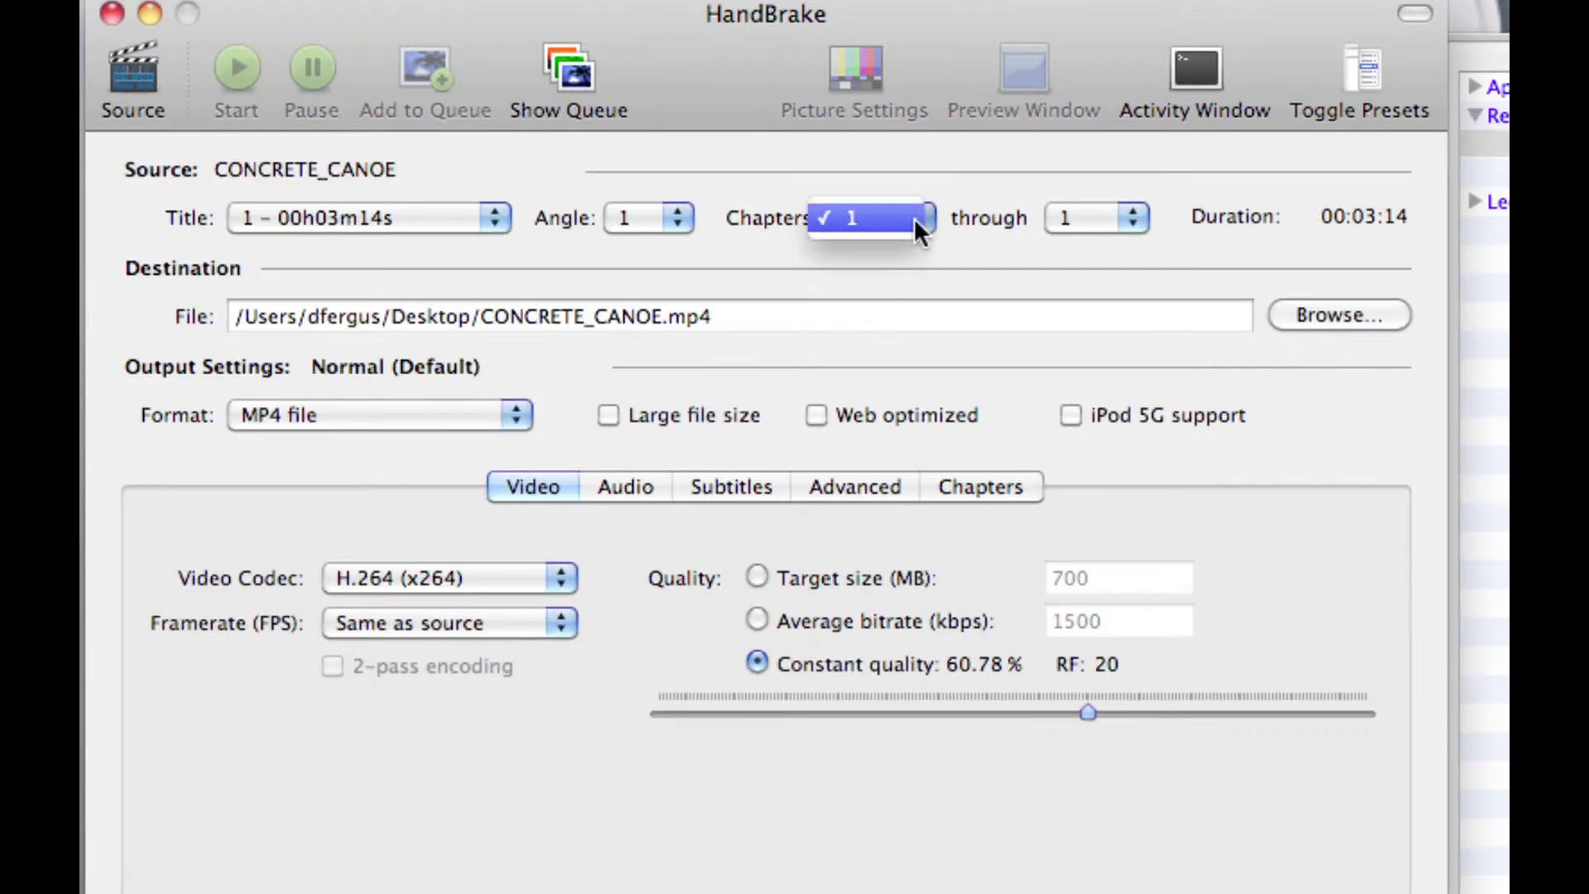
click(1131, 213)
click(1131, 217)
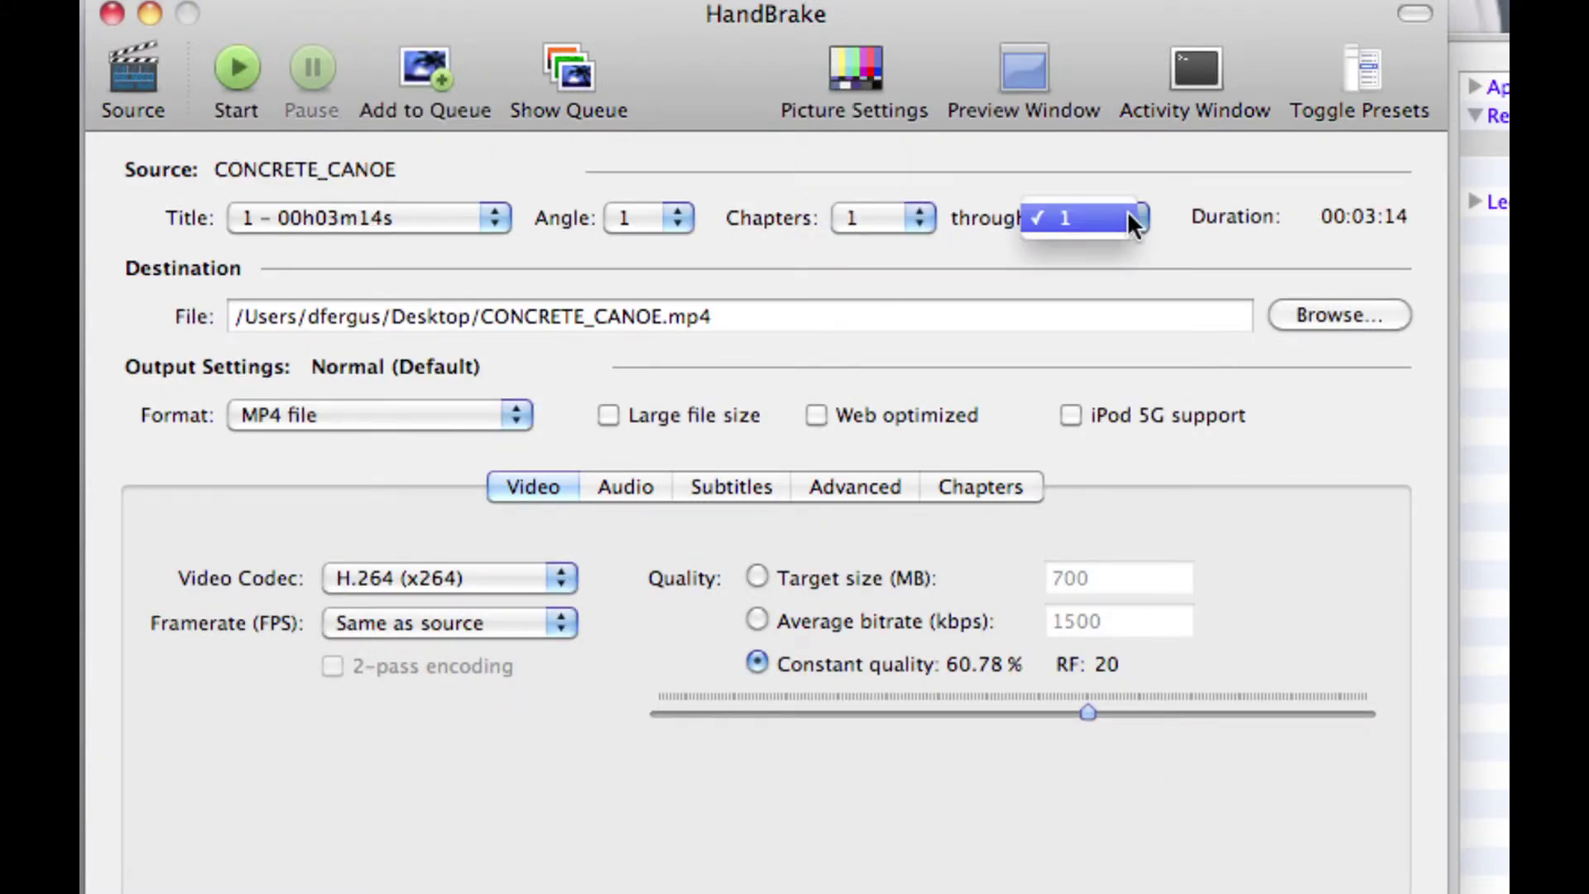
click(1089, 178)
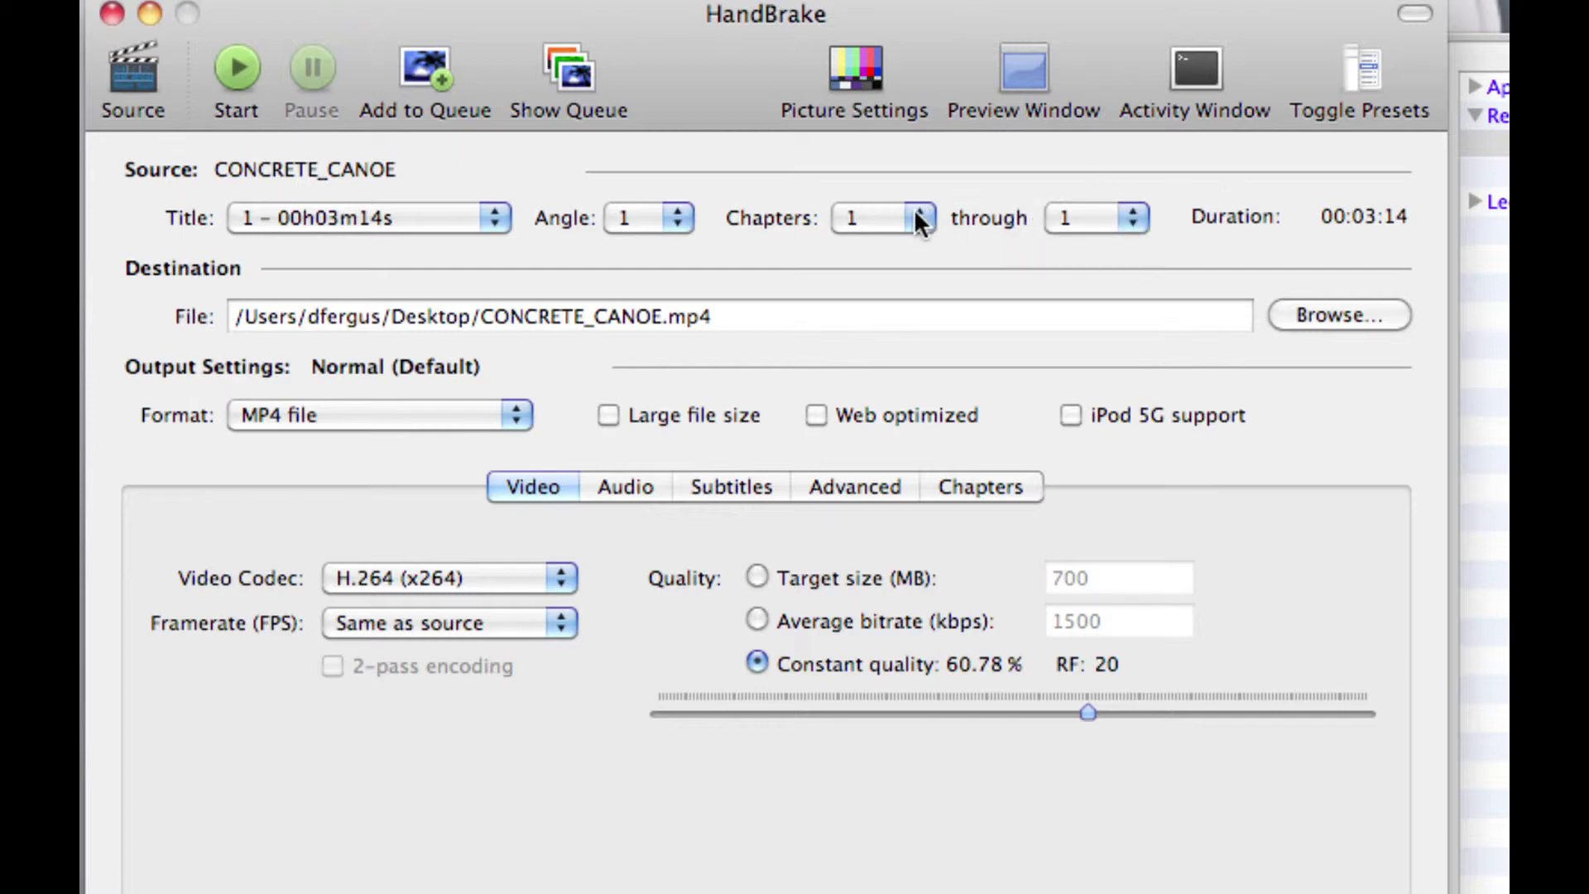
click(916, 214)
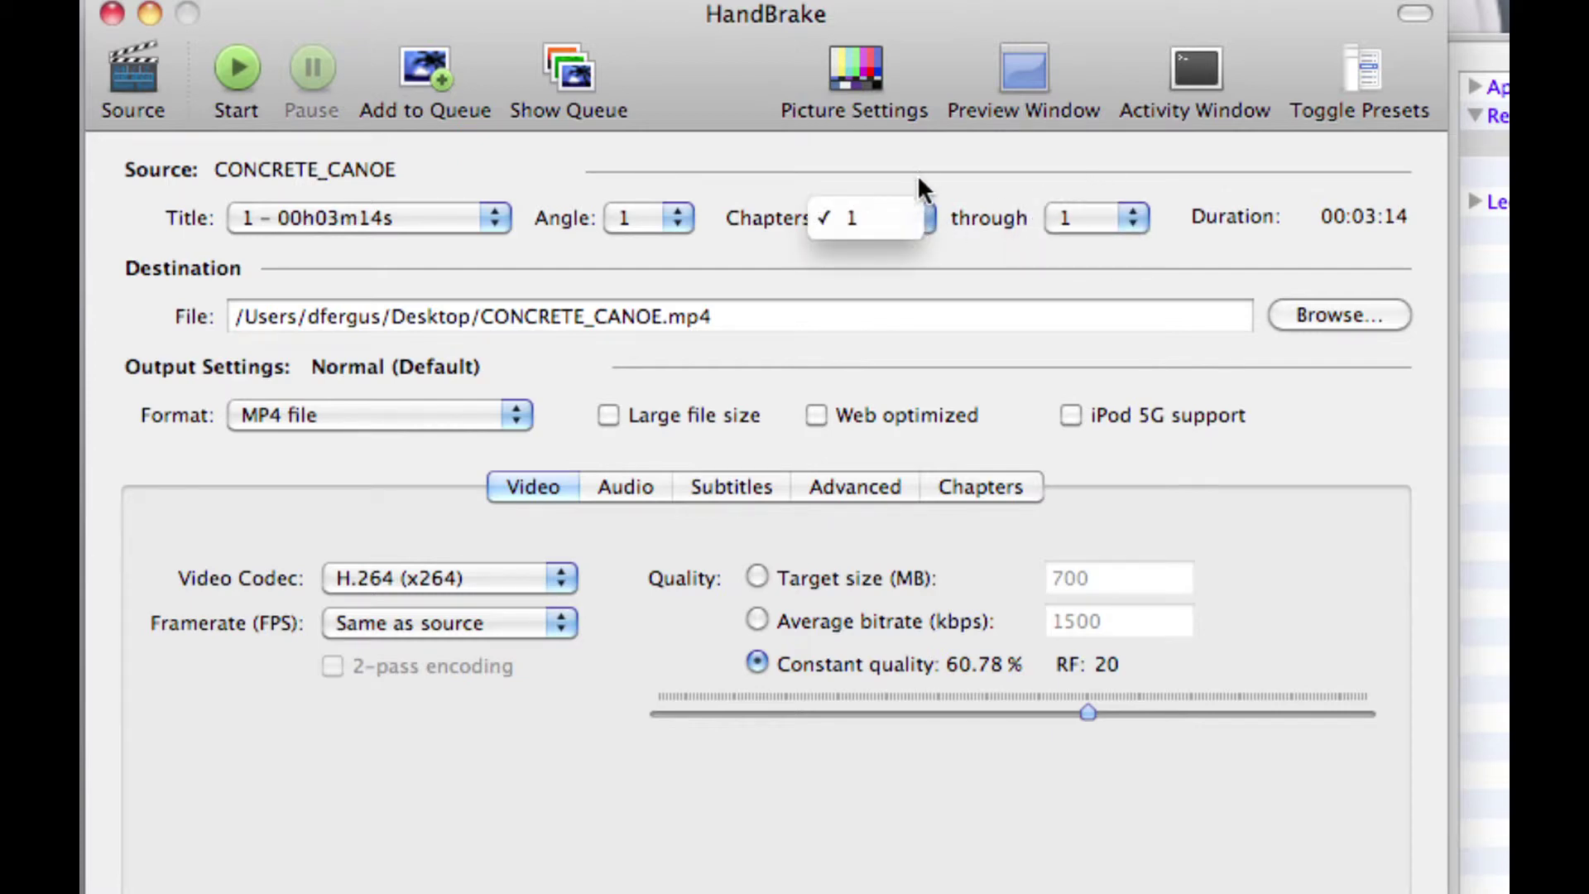
click(899, 182)
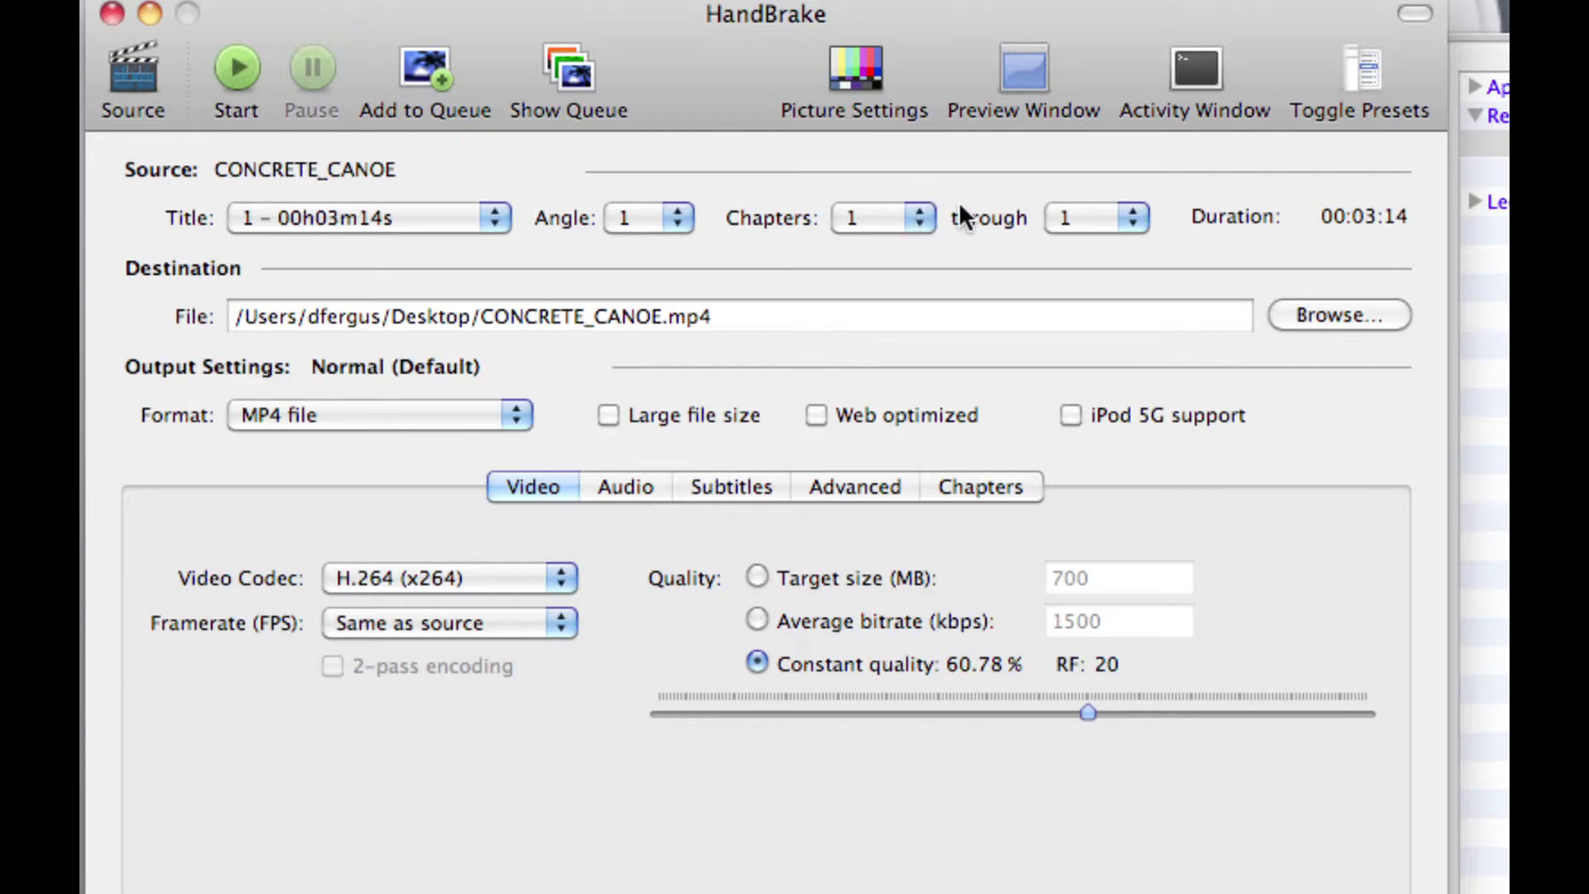
Keep chapters 1 through 1 and start encoding CONCRETE_CANOE.mp4
click(919, 212)
click(917, 212)
click(921, 216)
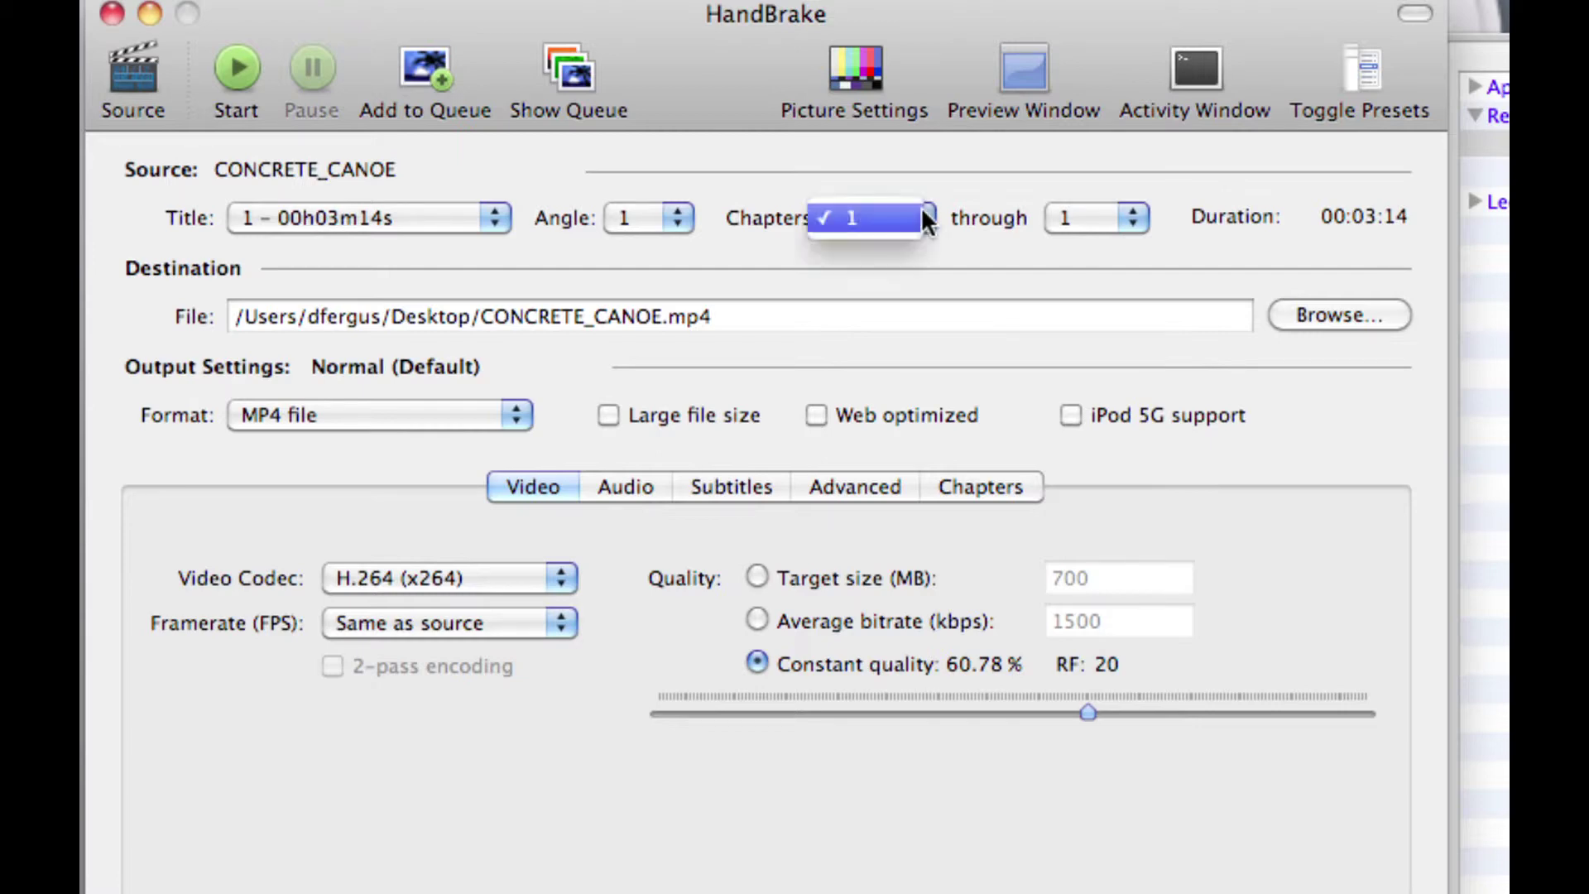
click(919, 217)
click(1131, 219)
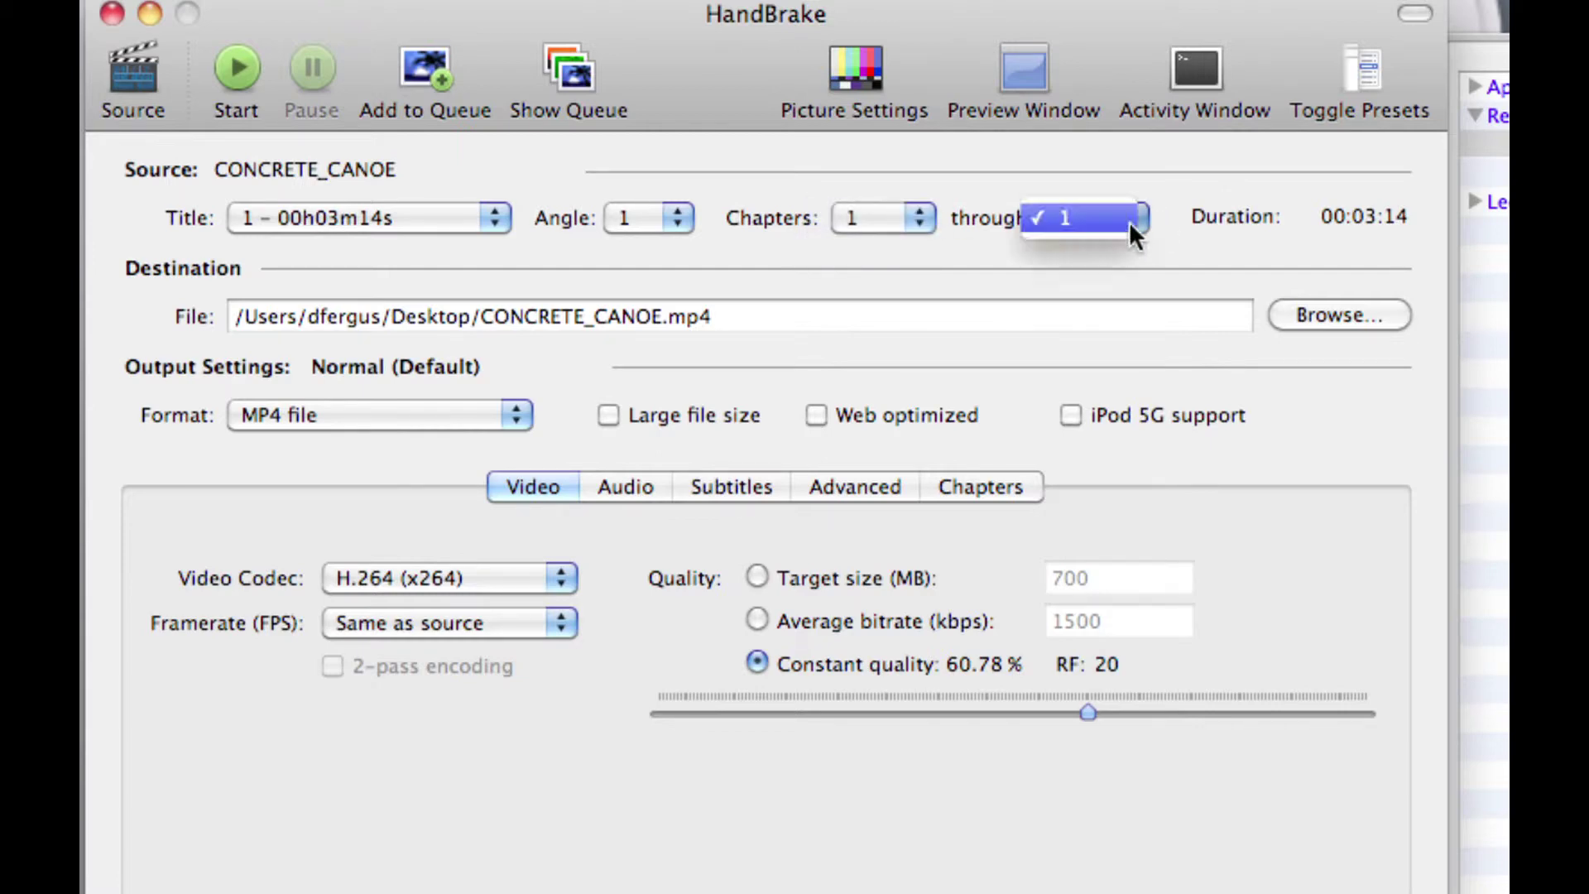
click(1088, 191)
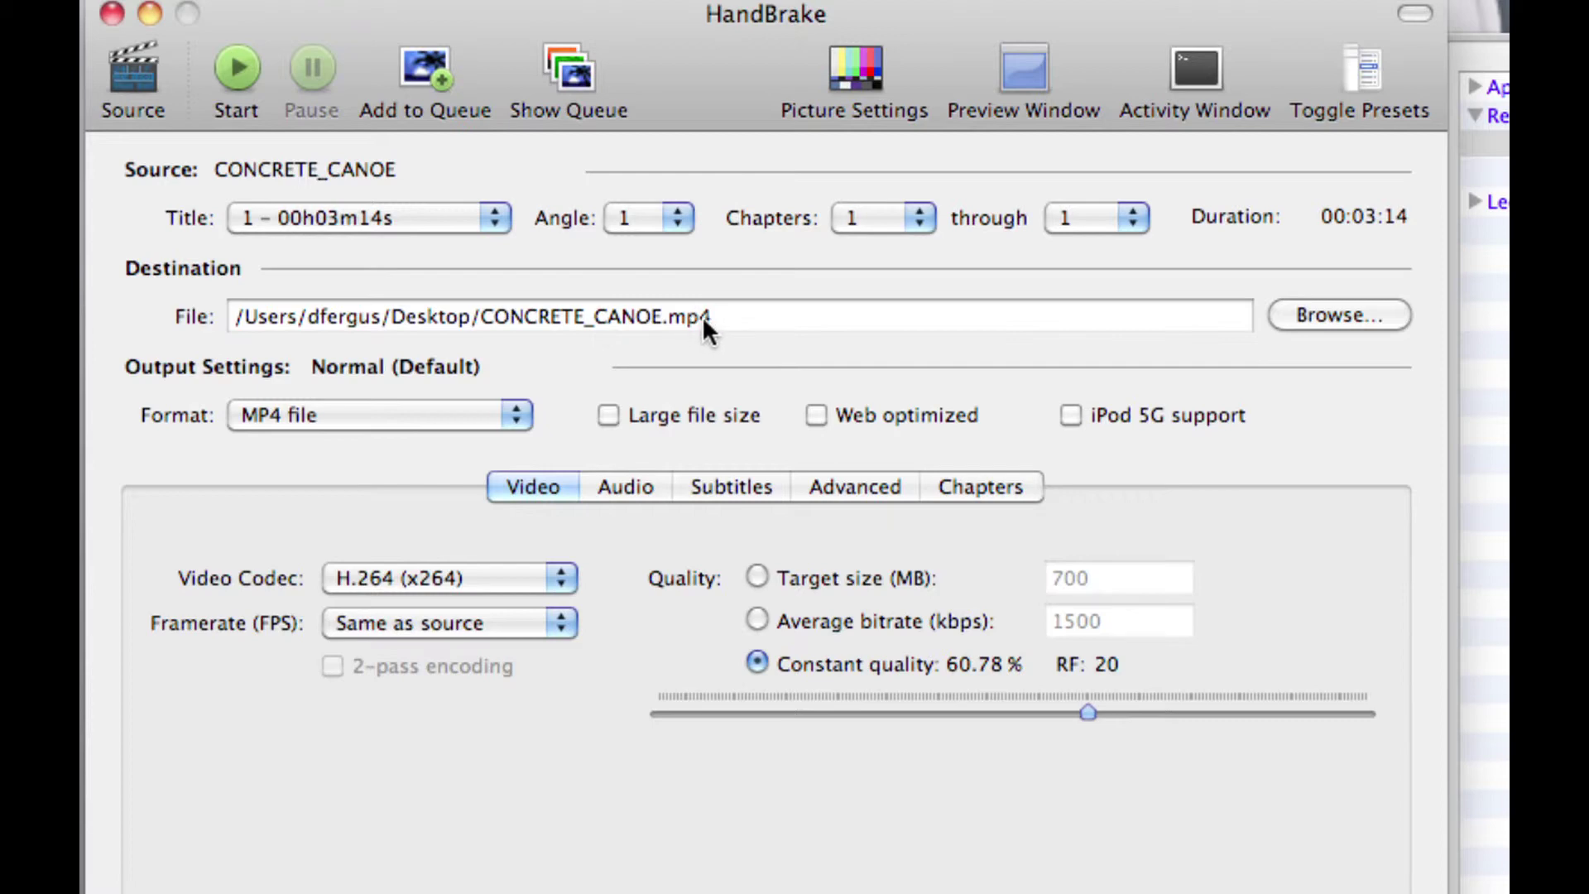
click(237, 62)
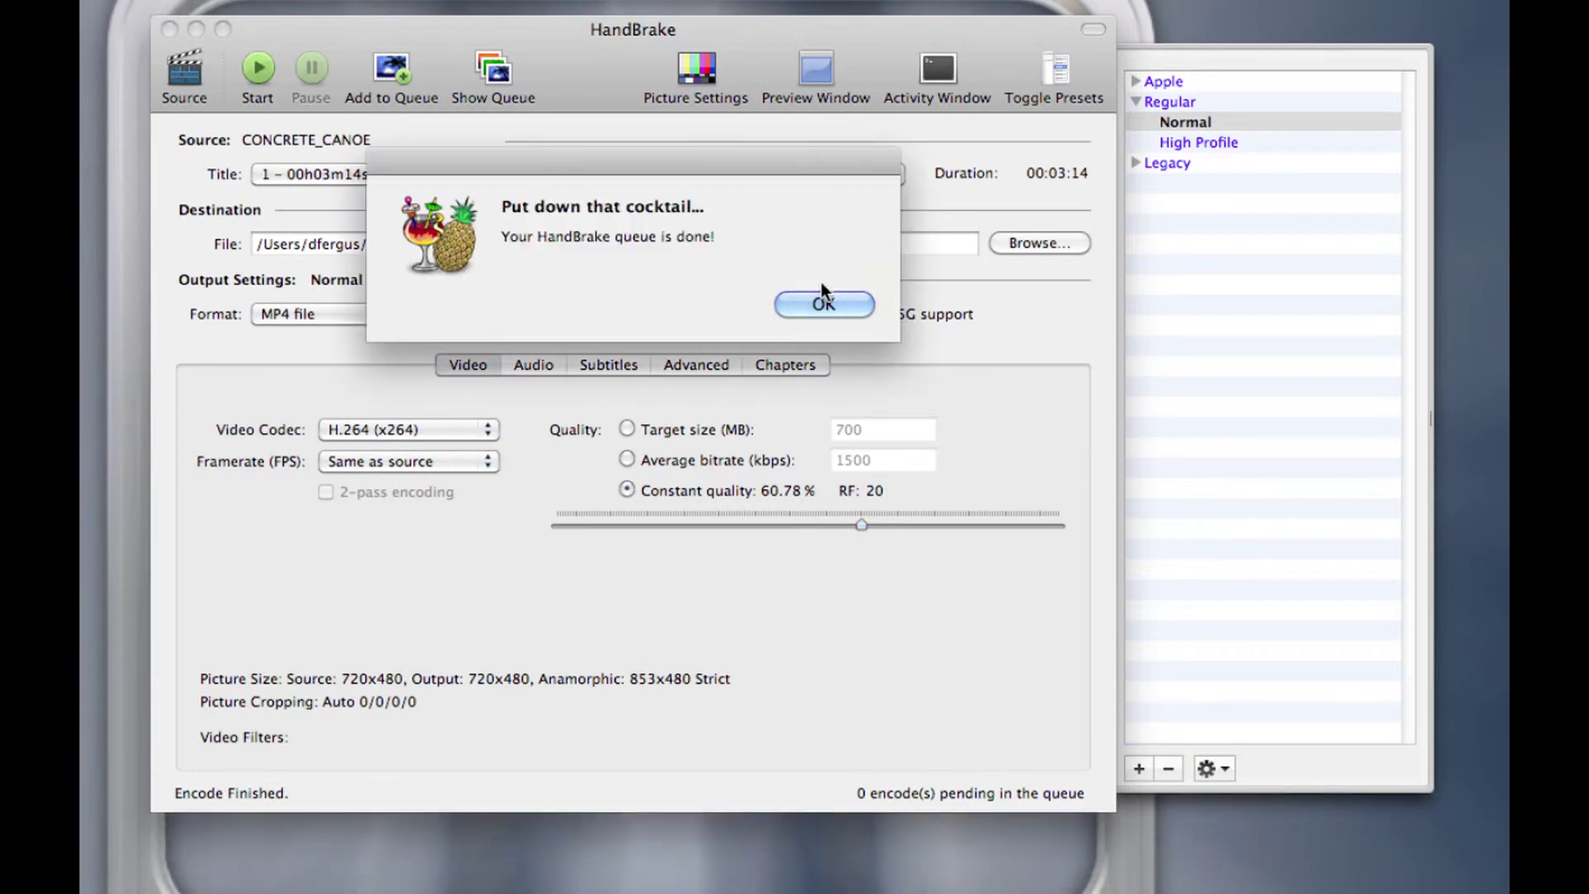
Dismiss the 'Put down that cocktail' queue-done notice after the encode finishes
click(818, 305)
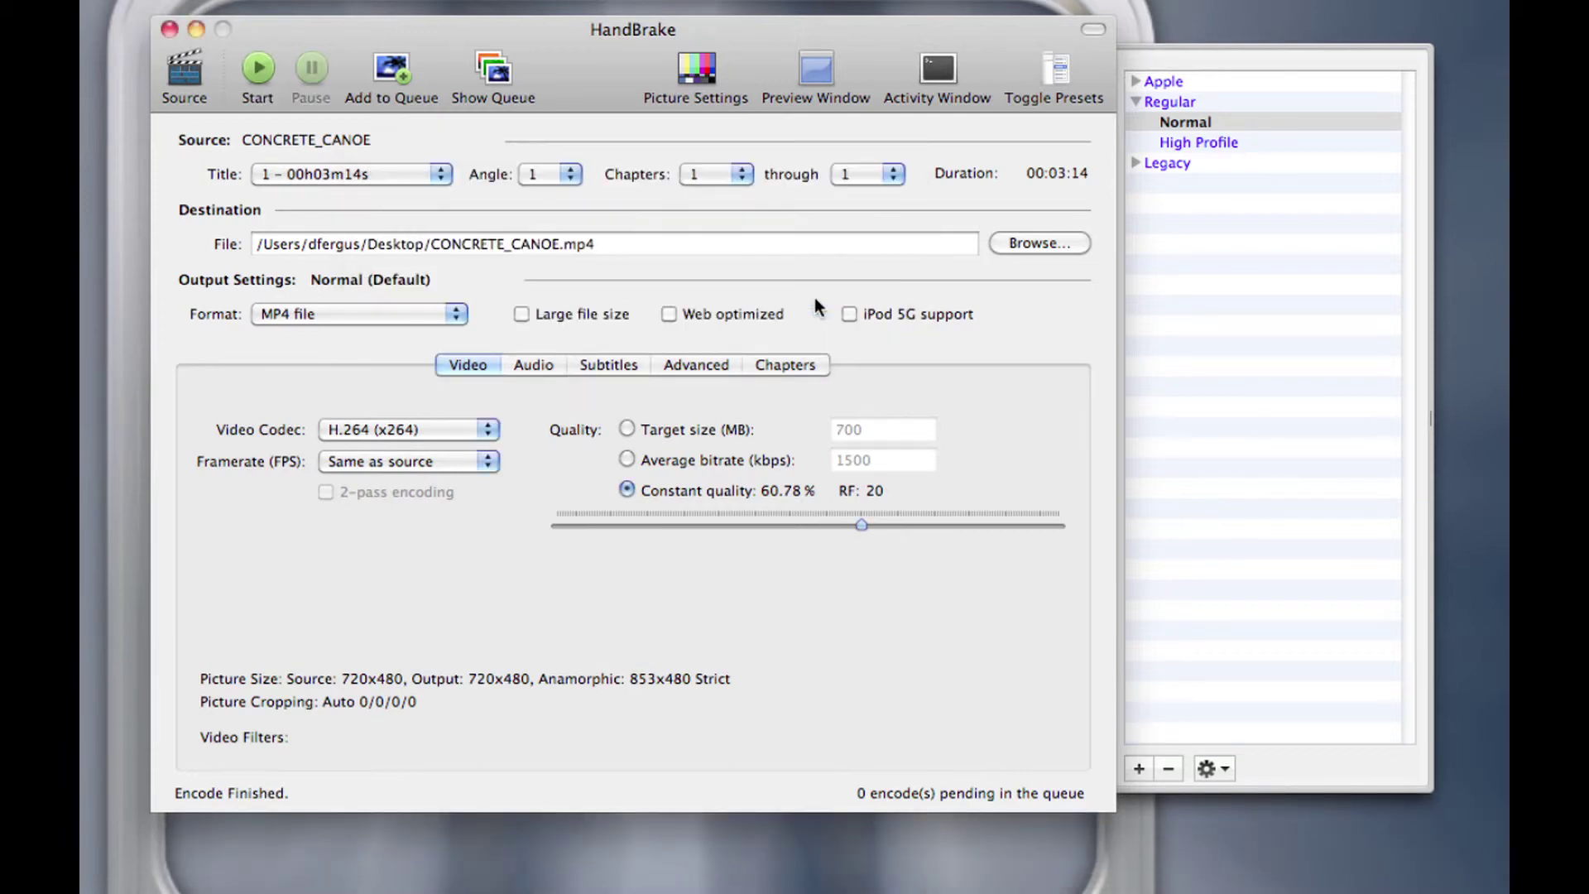
Close HandBrake, move CONCRETE_CANOE.mp4 onto the desktop and open it in QuickTime Player
click(168, 30)
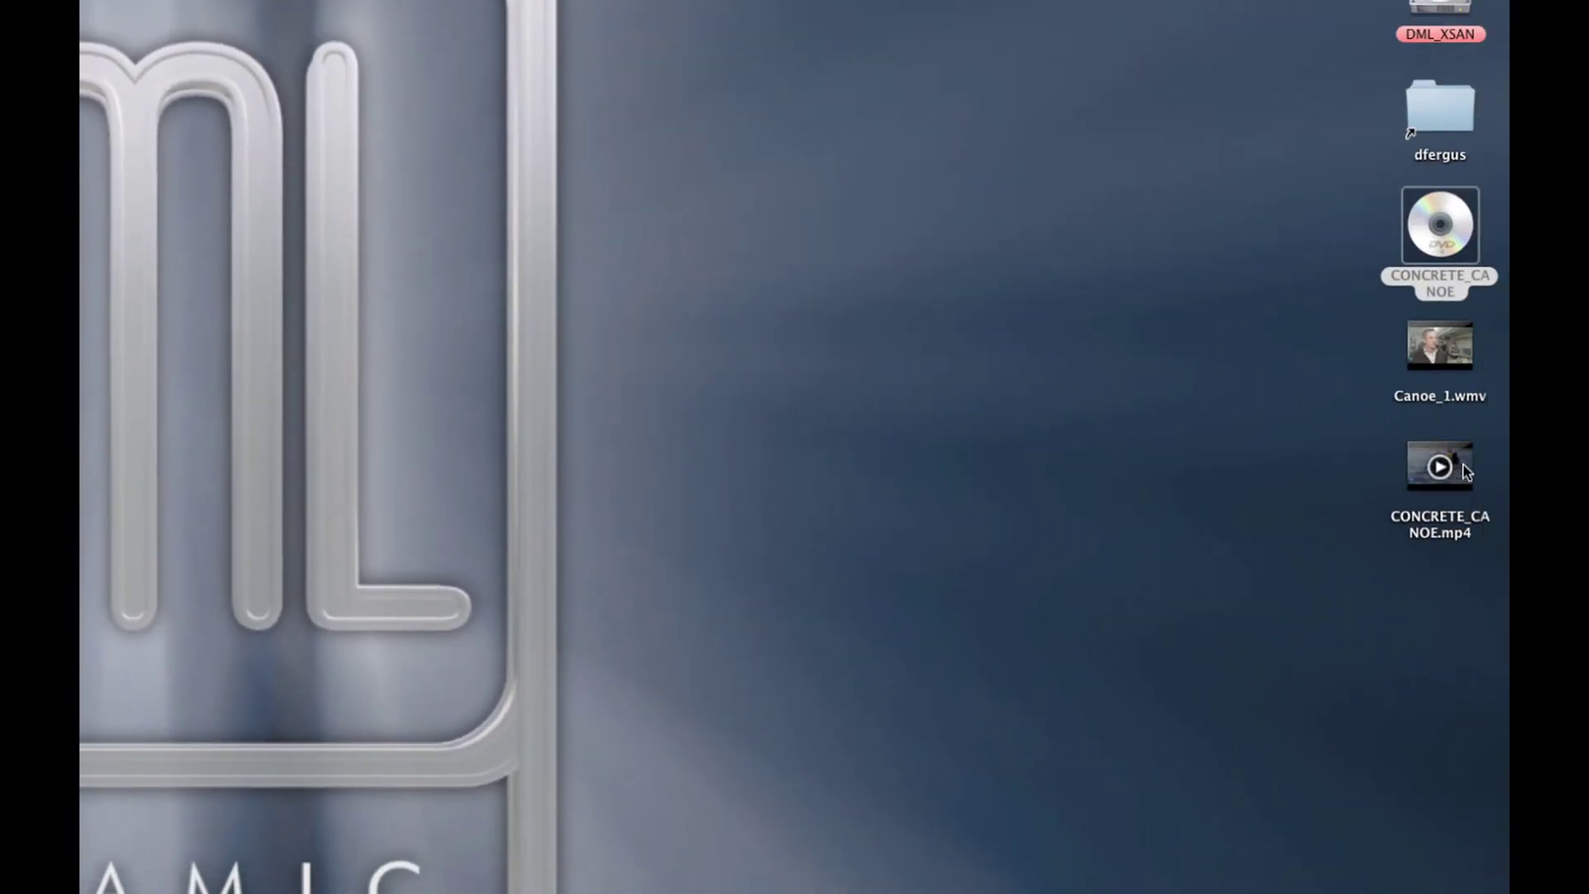
drag(1449, 471, 811, 203)
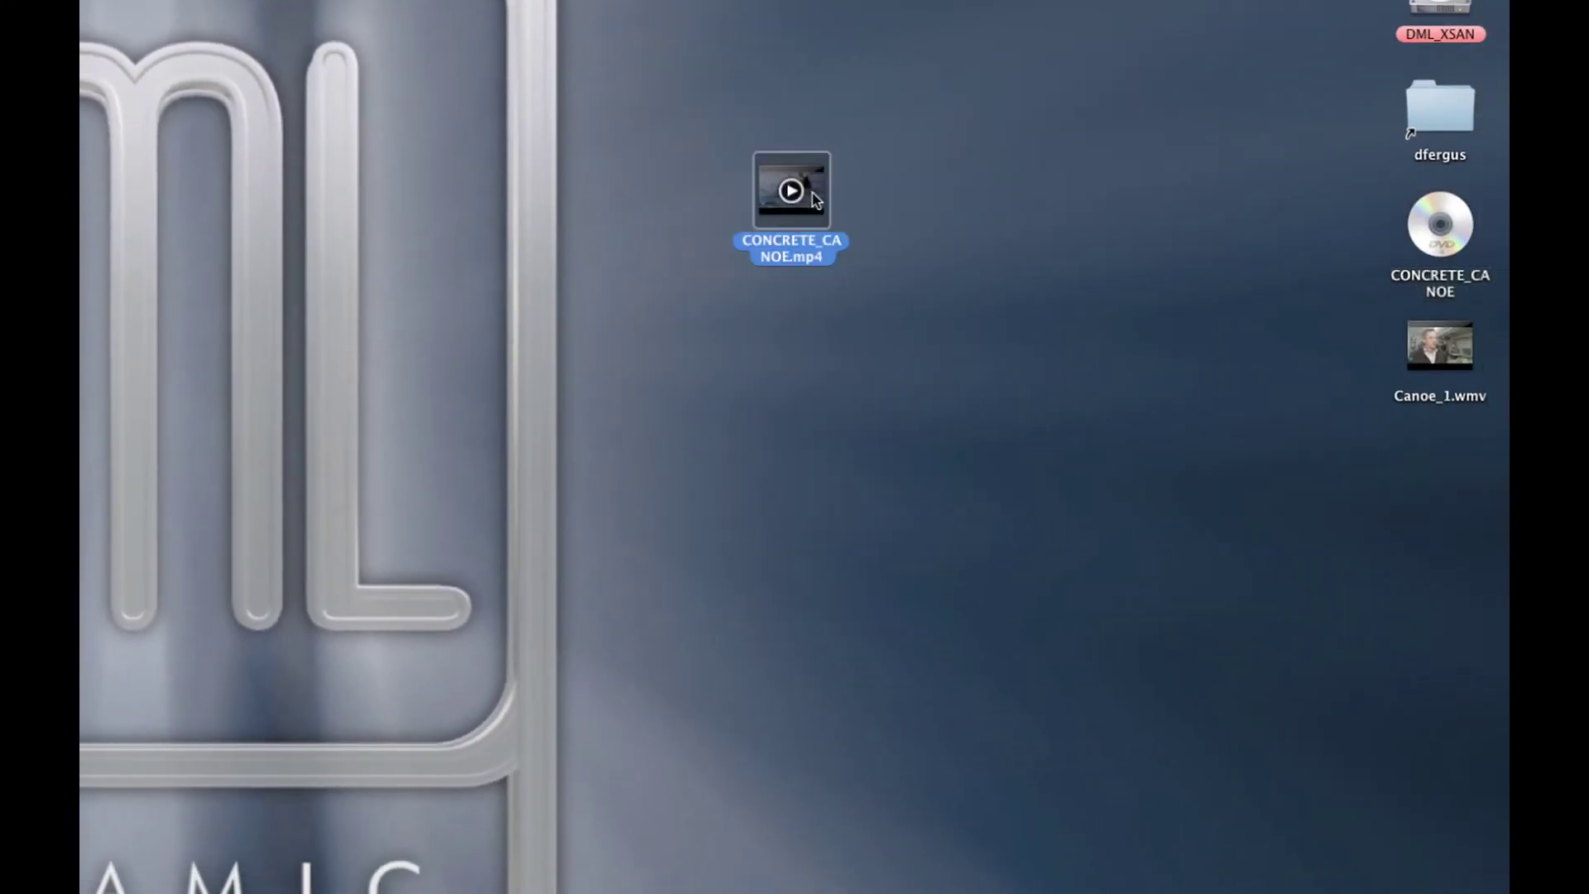
double_click(811, 202)
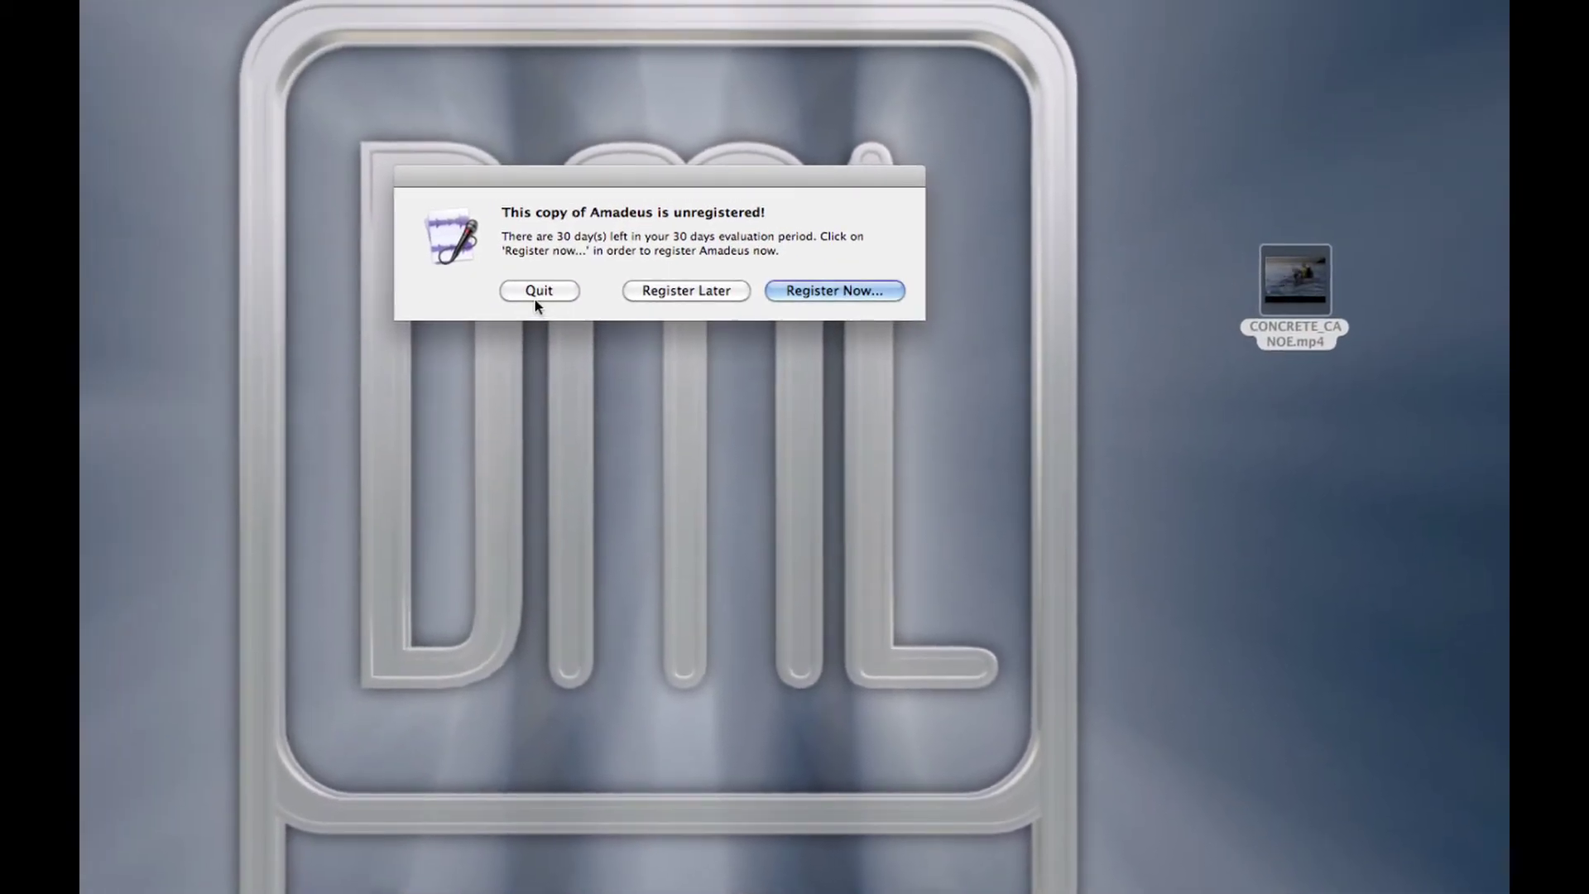
click(538, 291)
right_click(1318, 275)
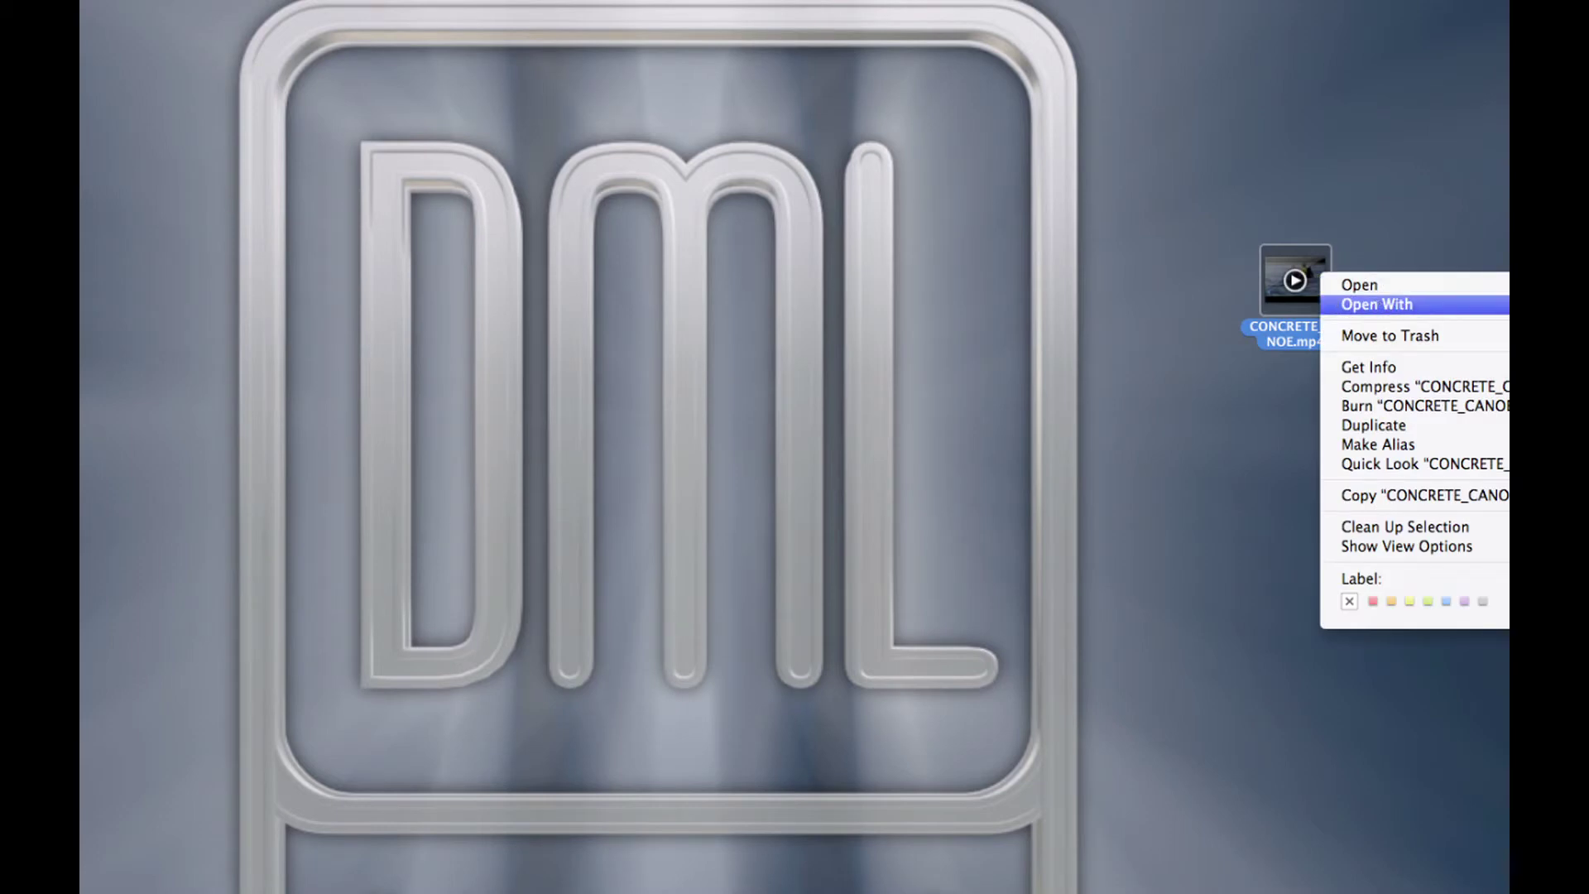
click(1506, 303)
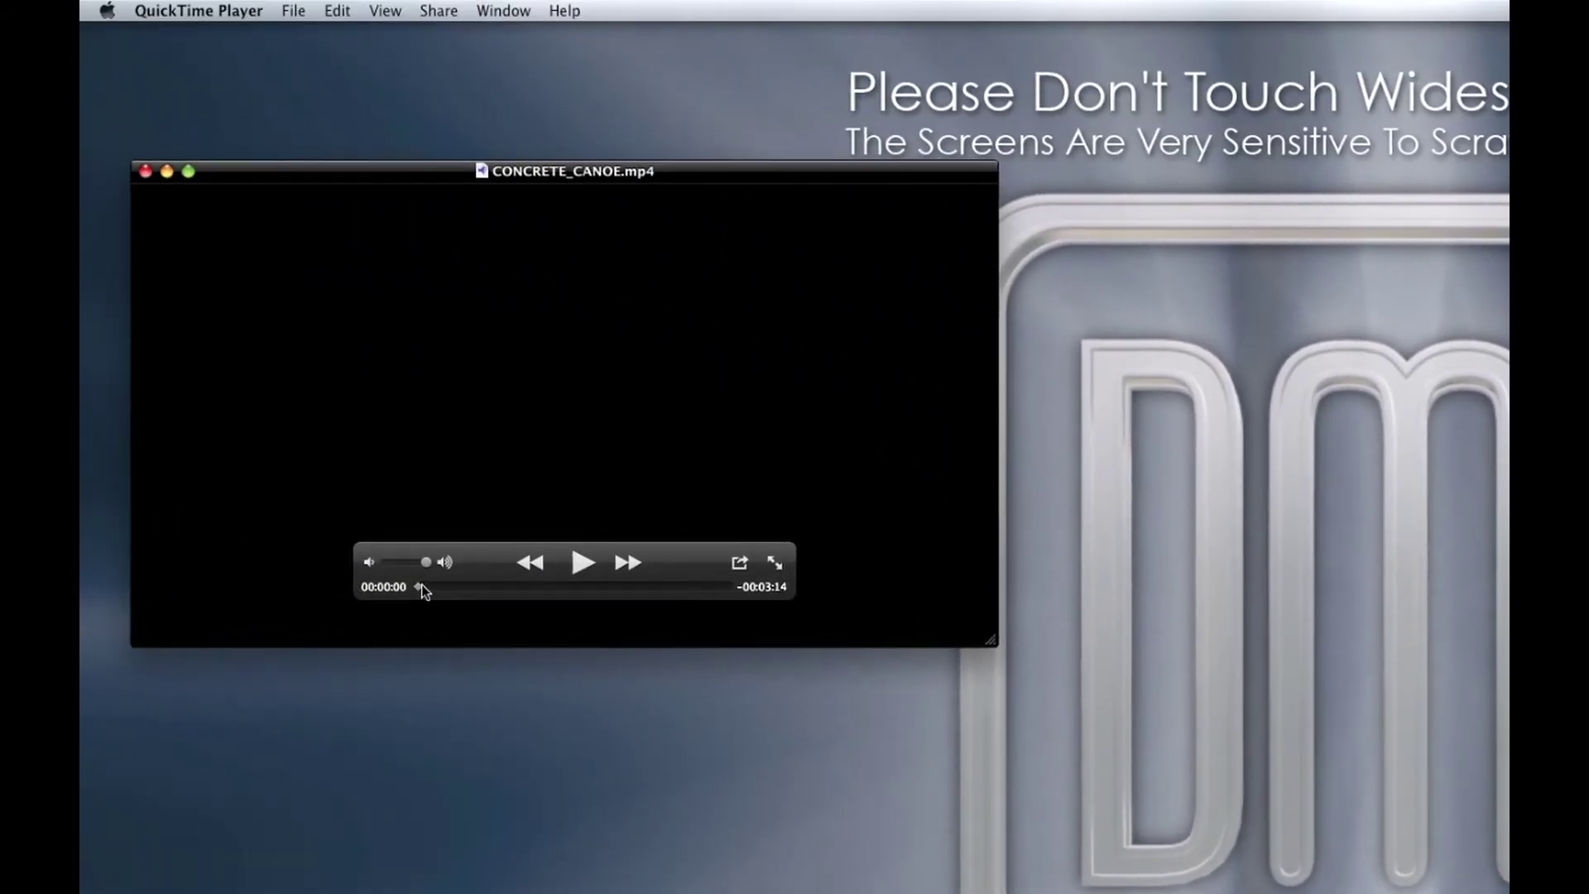
Skim CONCRETE_CANOE.mp4 to its ending credits, close it, and launch MPEG Streamclip
drag(420, 586, 687, 586)
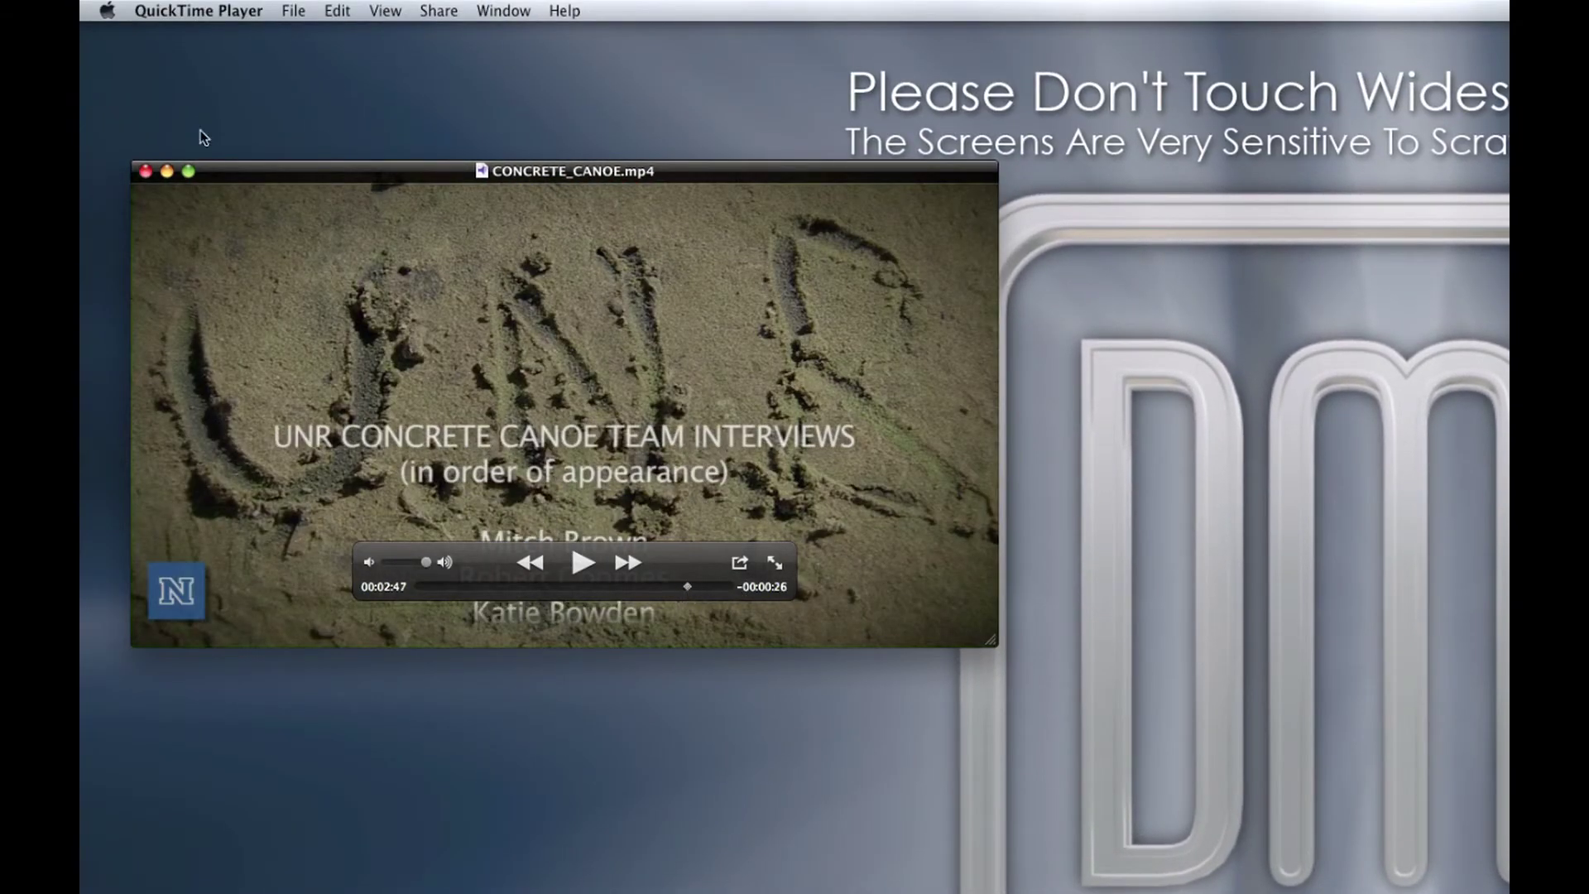
click(145, 171)
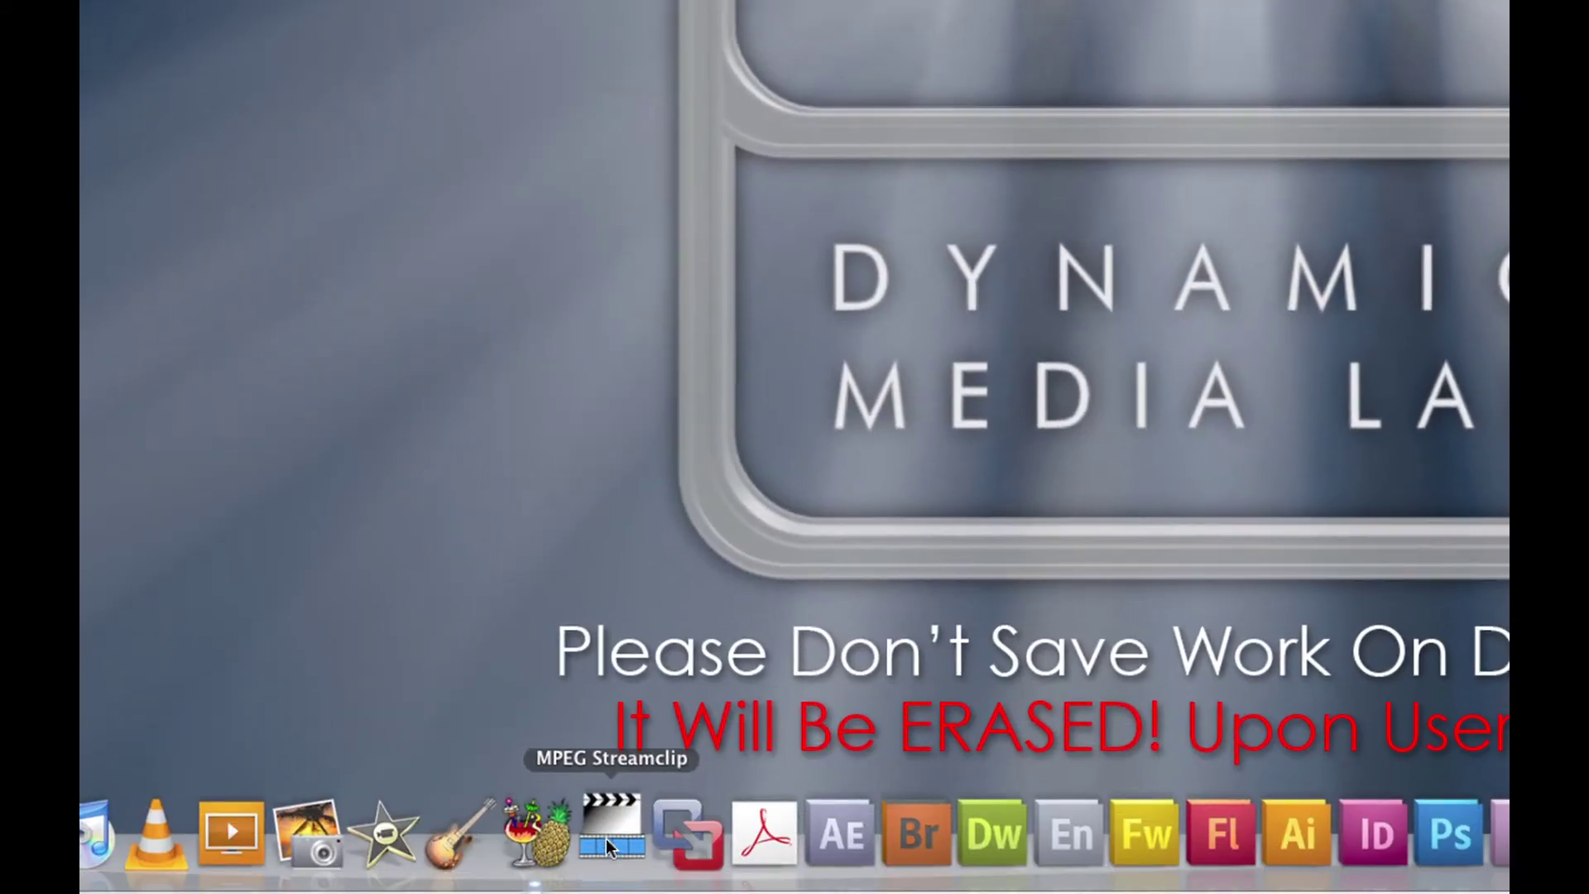
click(616, 831)
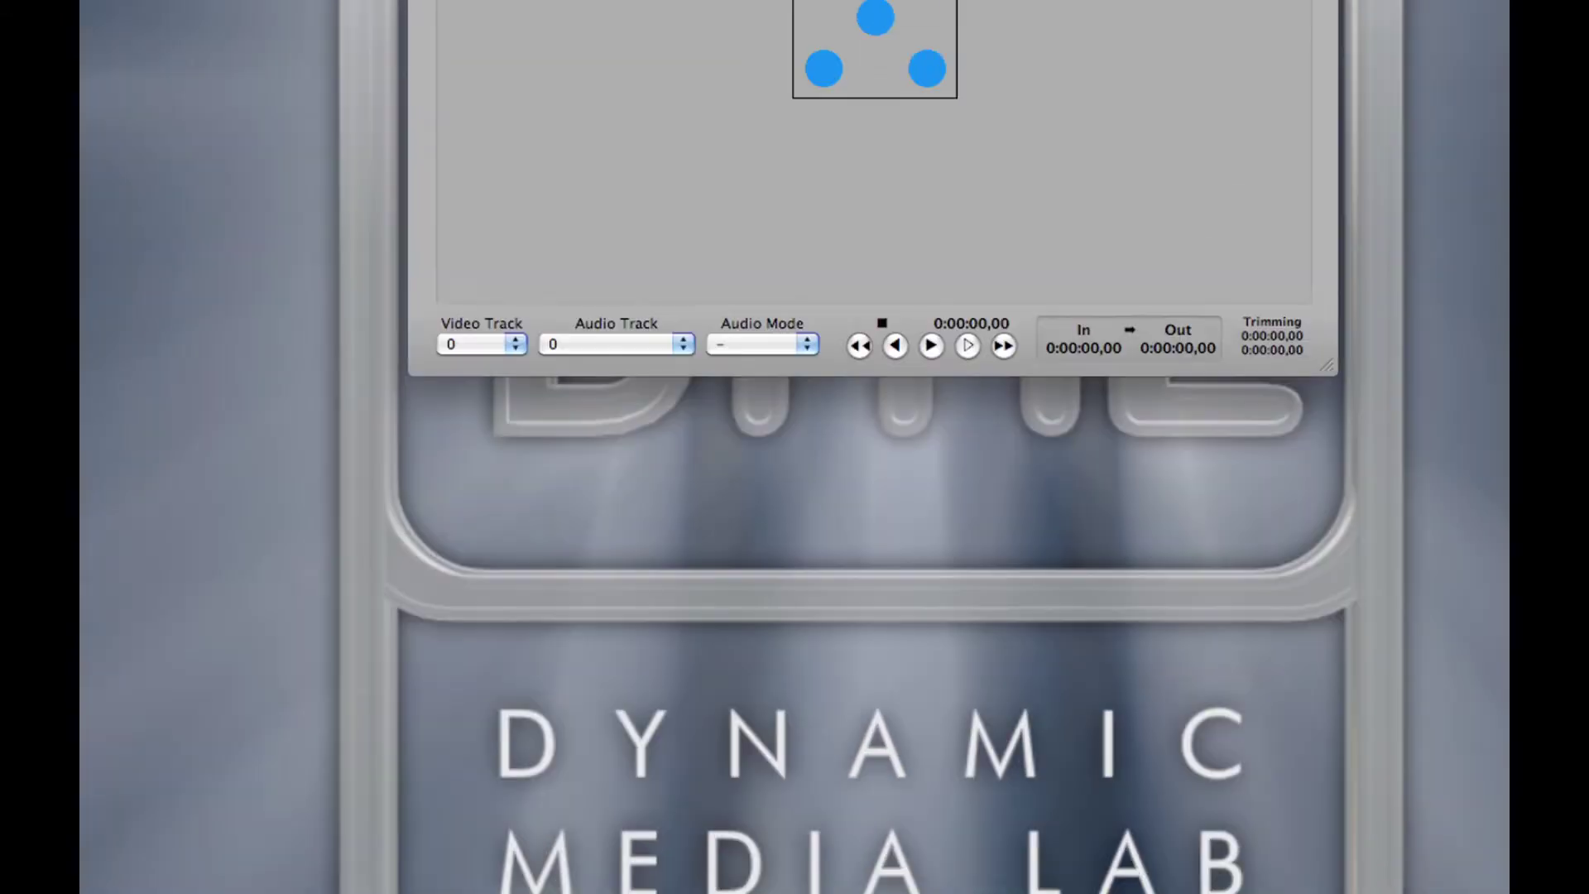
Load CONCRETE_CANOE.mp4 into MPEG Streamclip and set the in point at 0:00:44,26
drag(1375, 362, 603, 421)
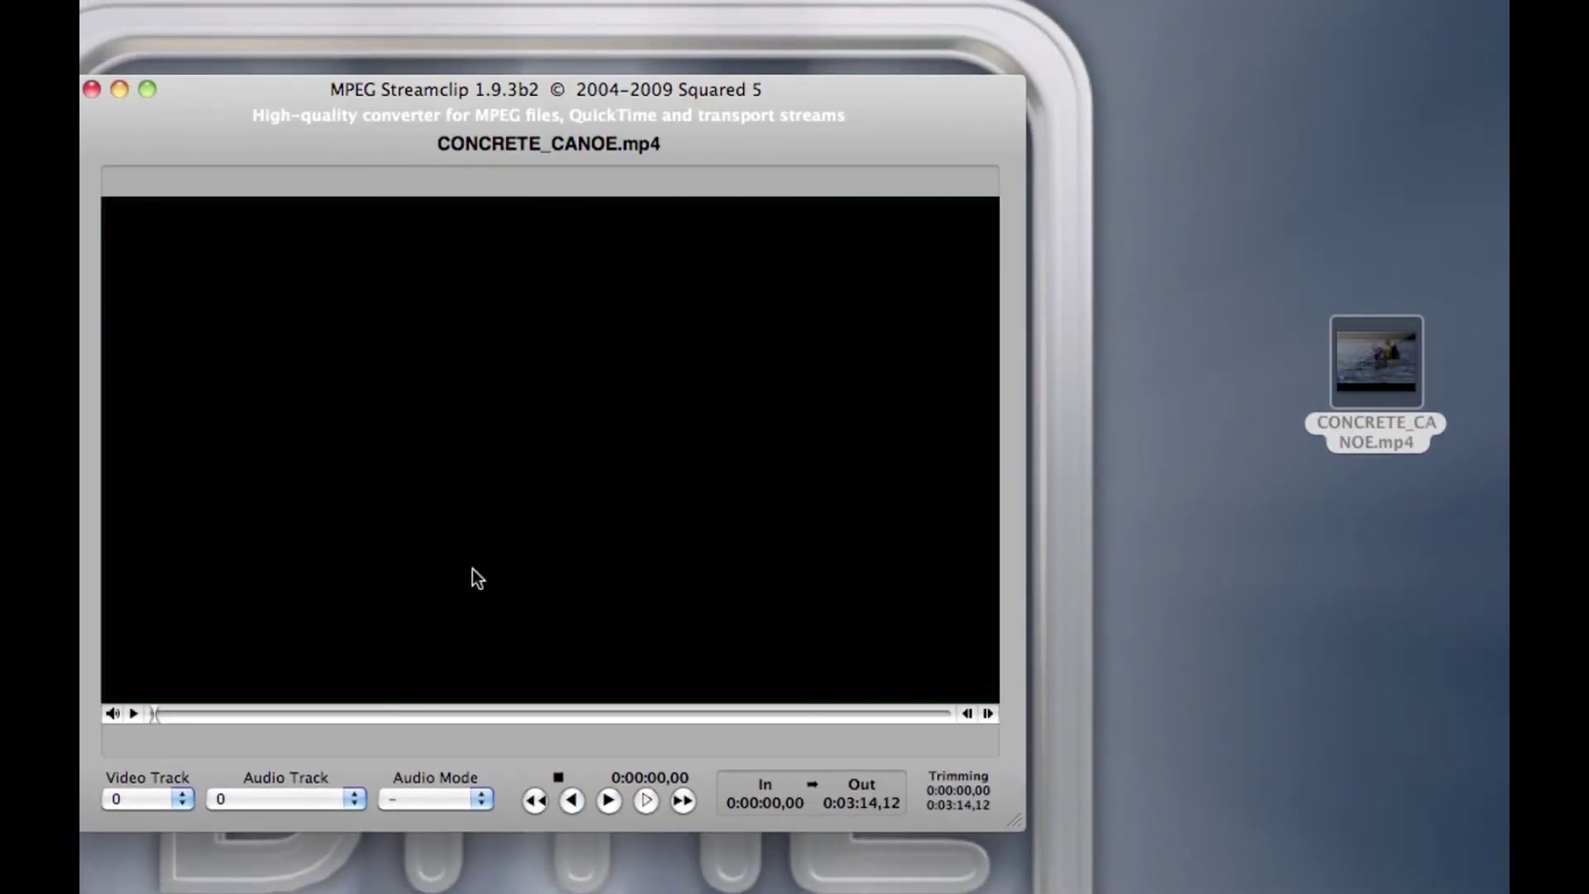
drag(325, 710, 336, 709)
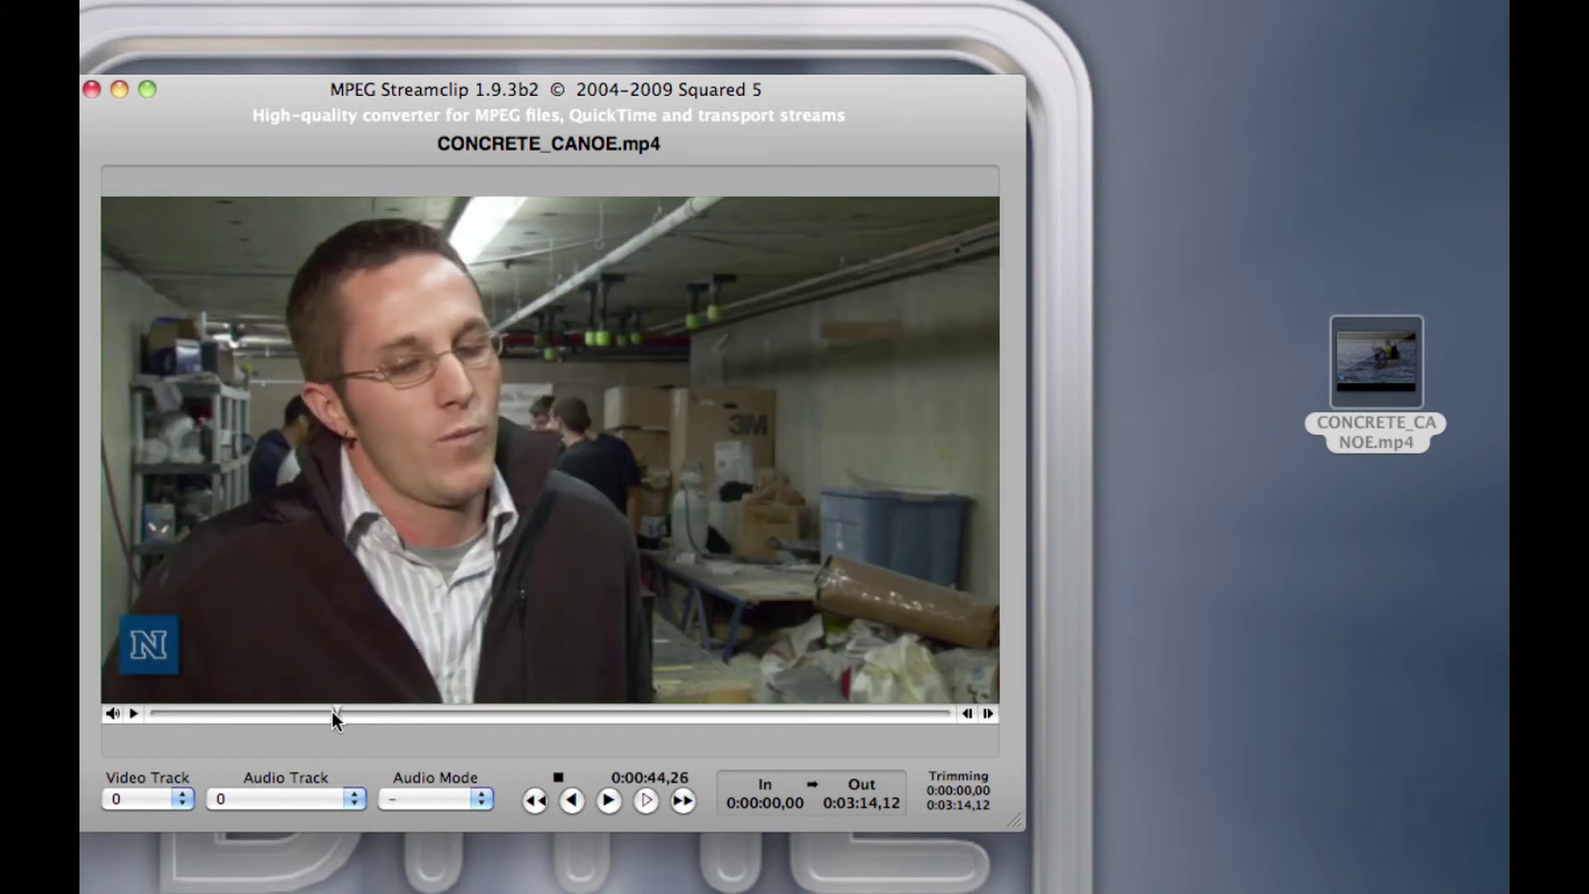
key(i)
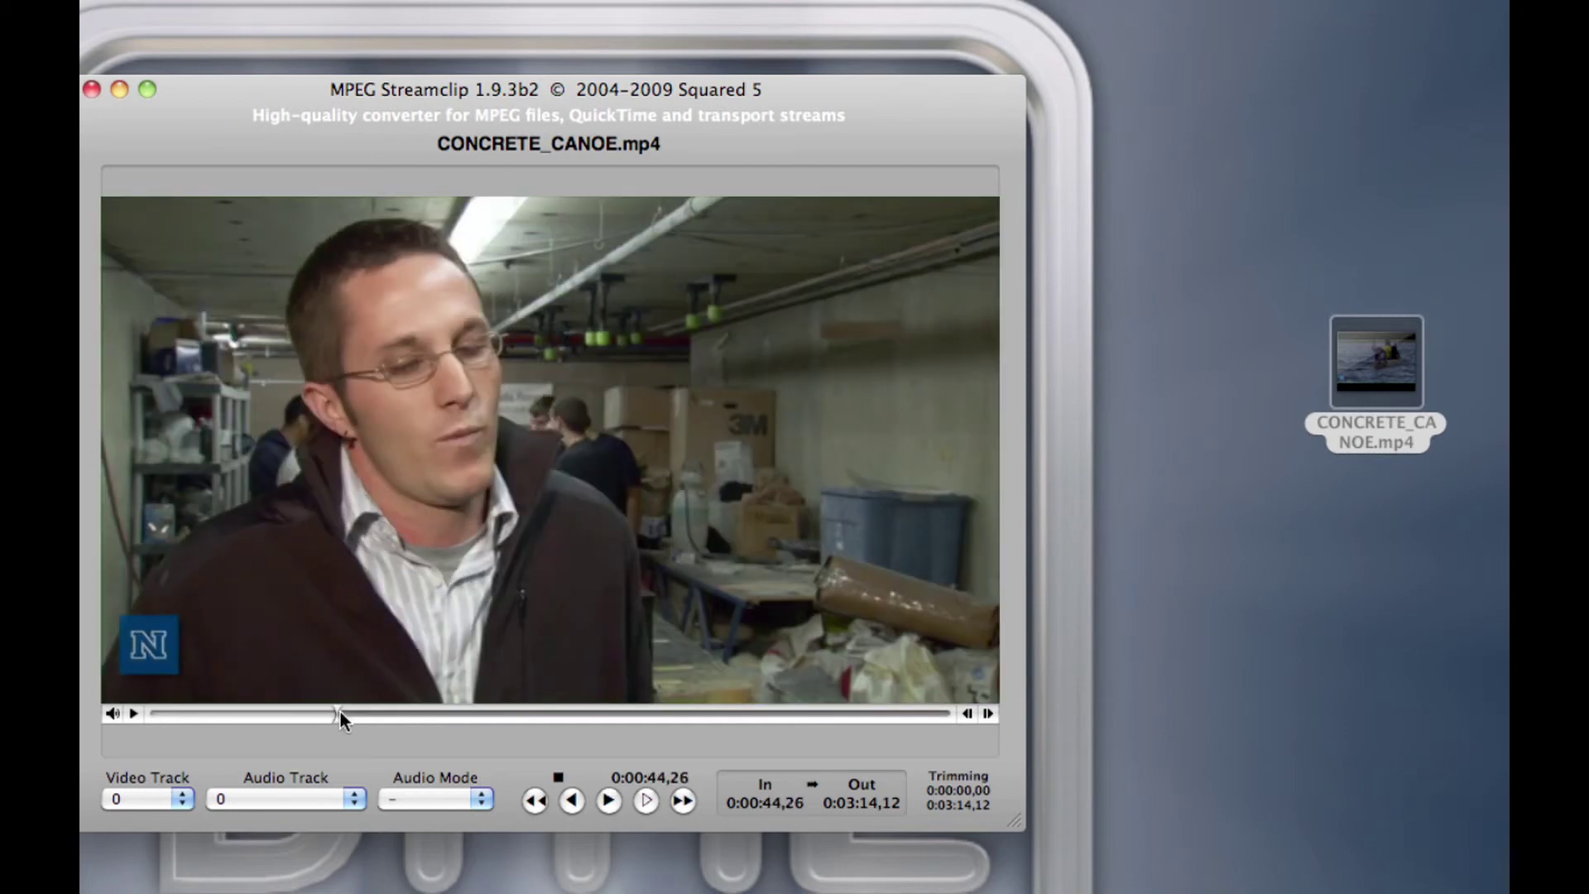
Set the out point at 0:00:54,08 and check the frames just before it
click(366, 712)
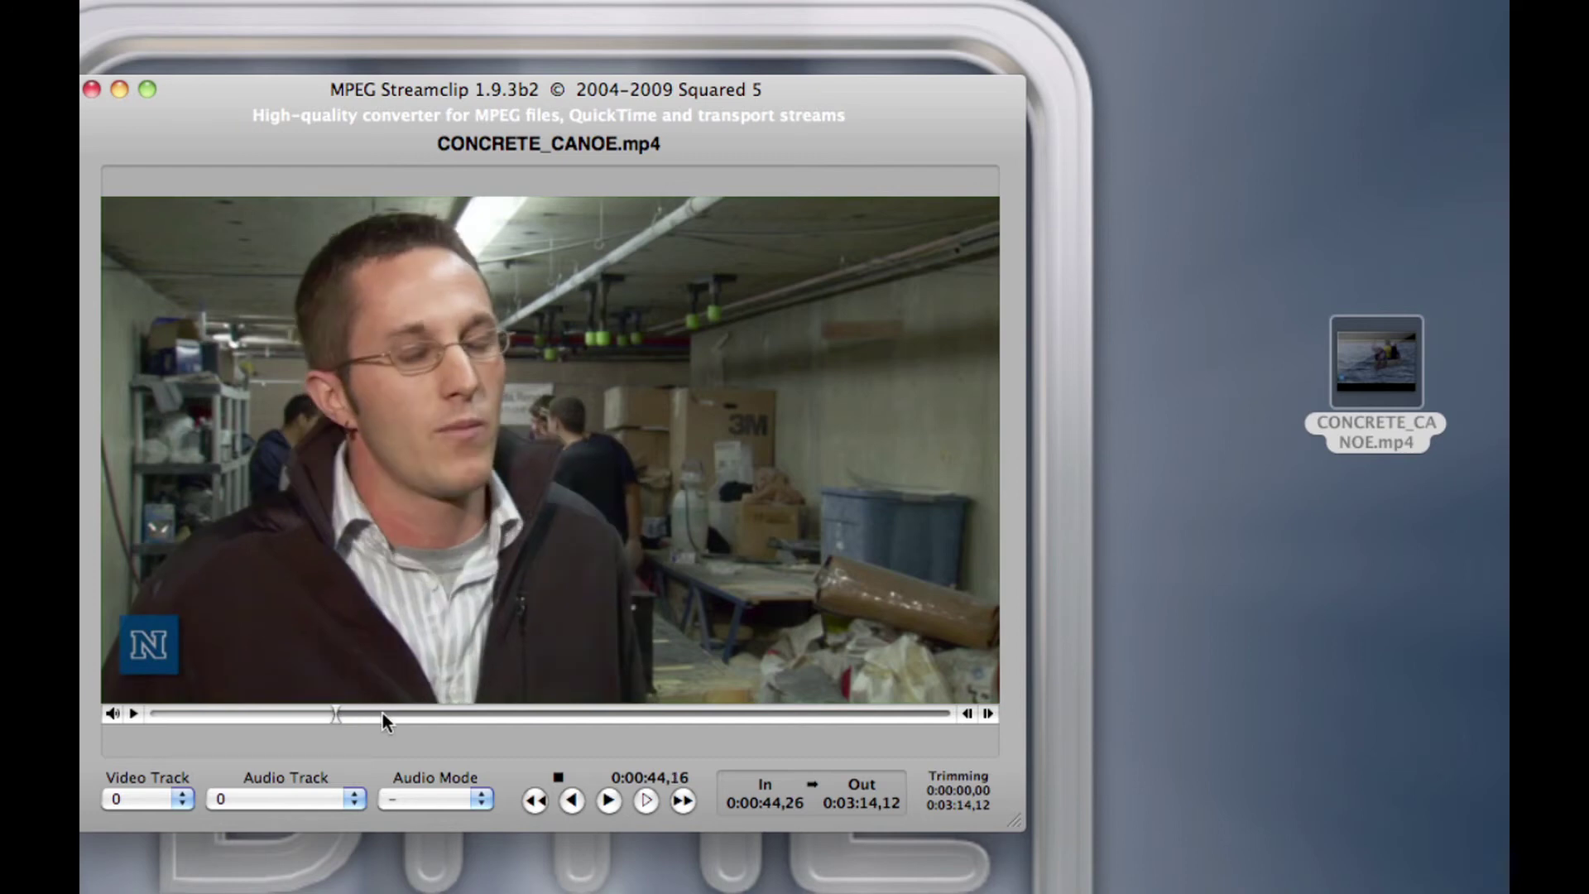
drag(368, 715, 376, 717)
key(o)
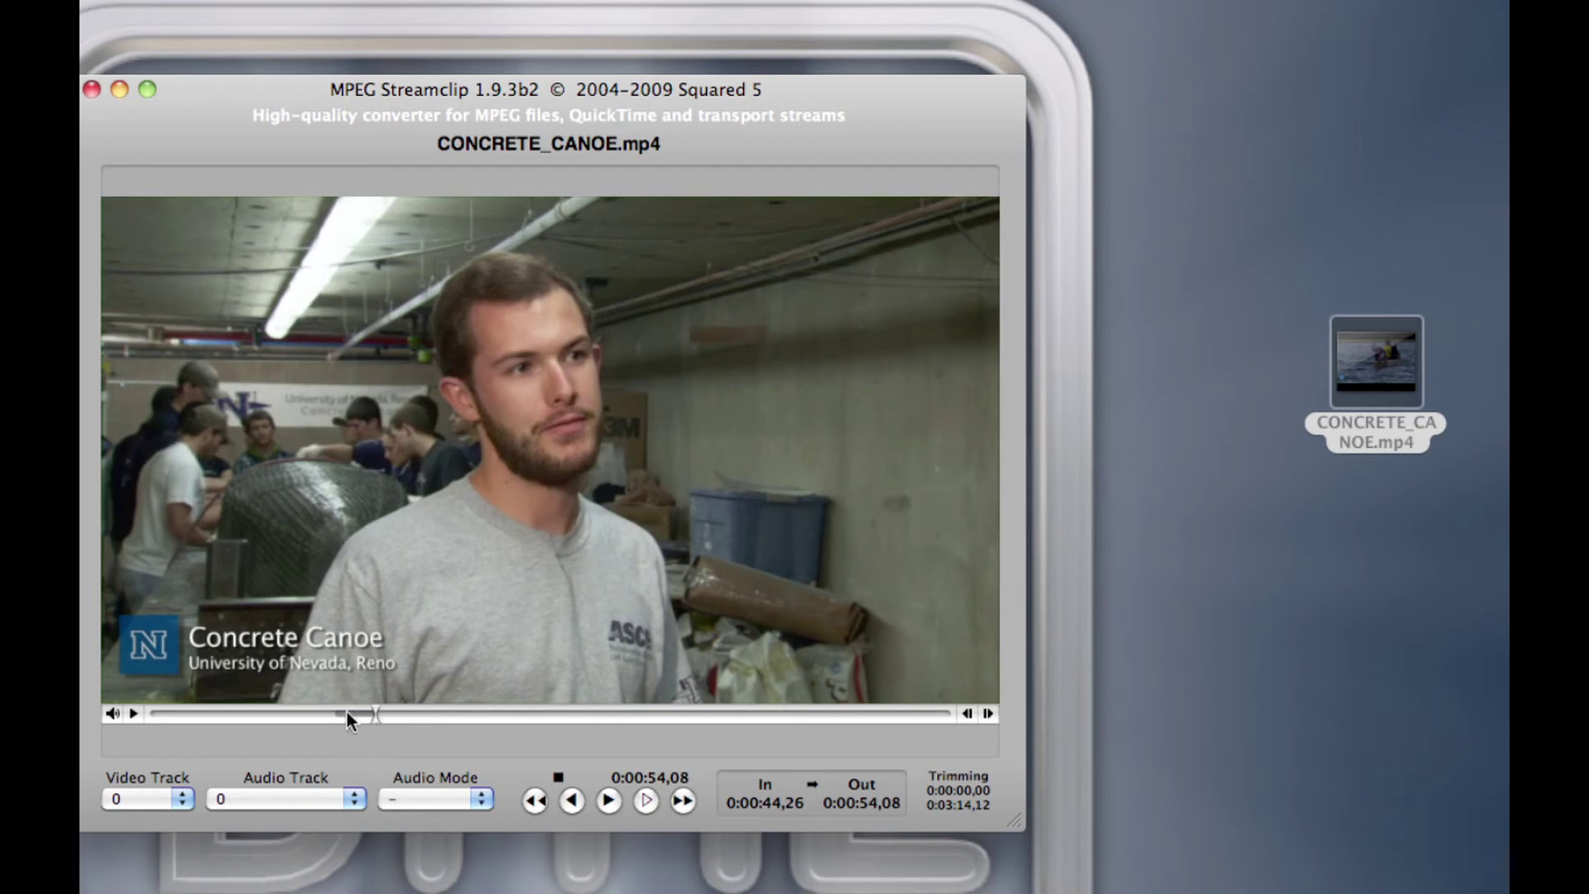
drag(379, 717, 369, 720)
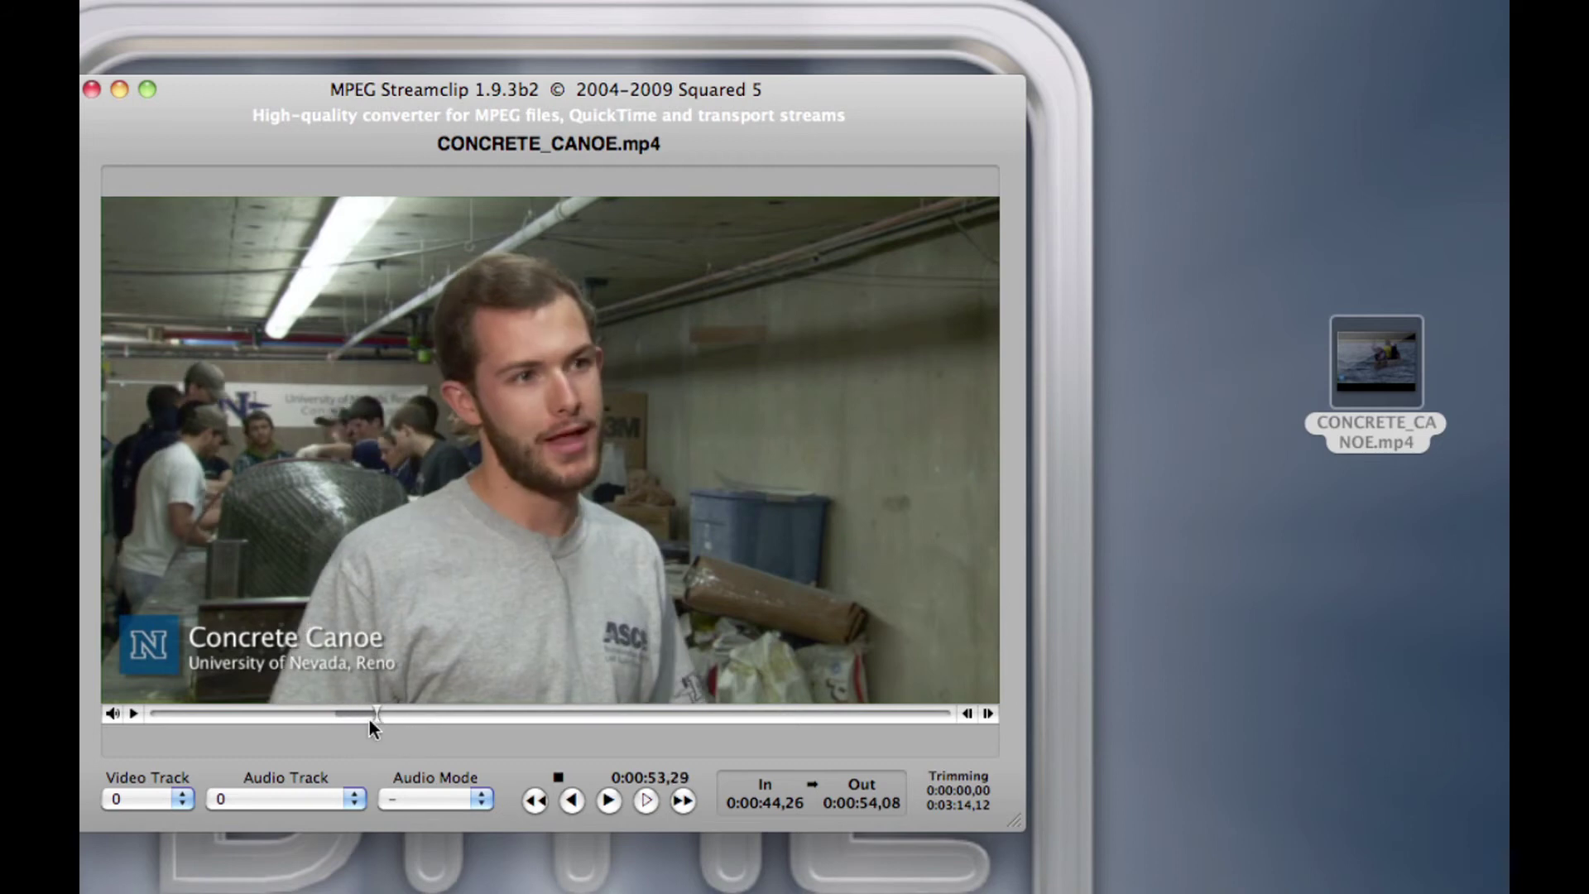
click(366, 716)
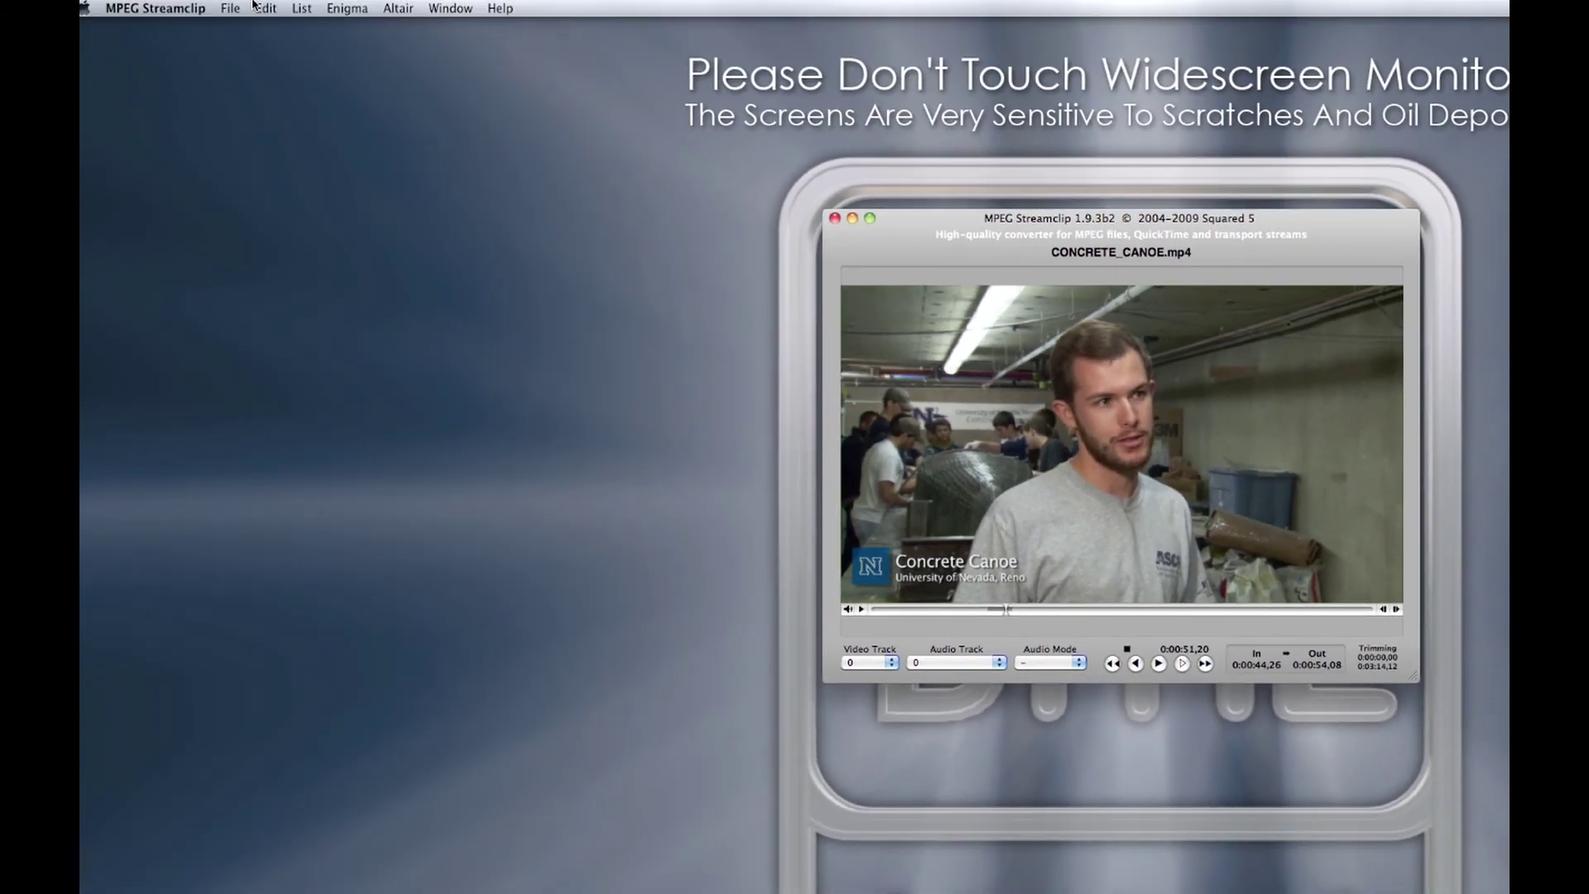
click(230, 10)
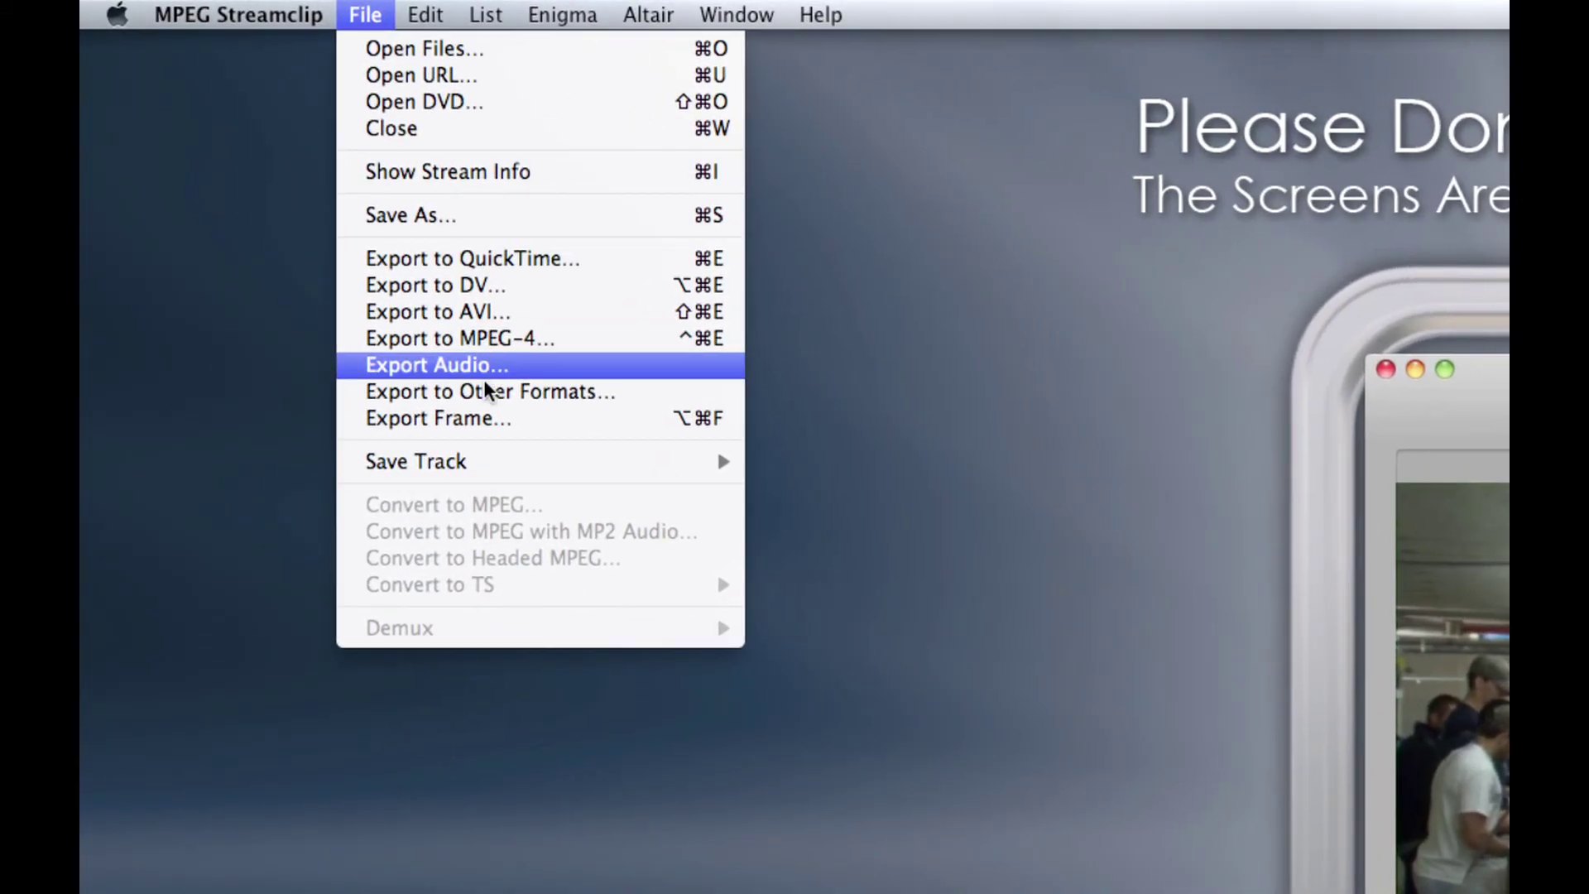
Export to other formats with Windows Media chosen as the output format
click(485, 391)
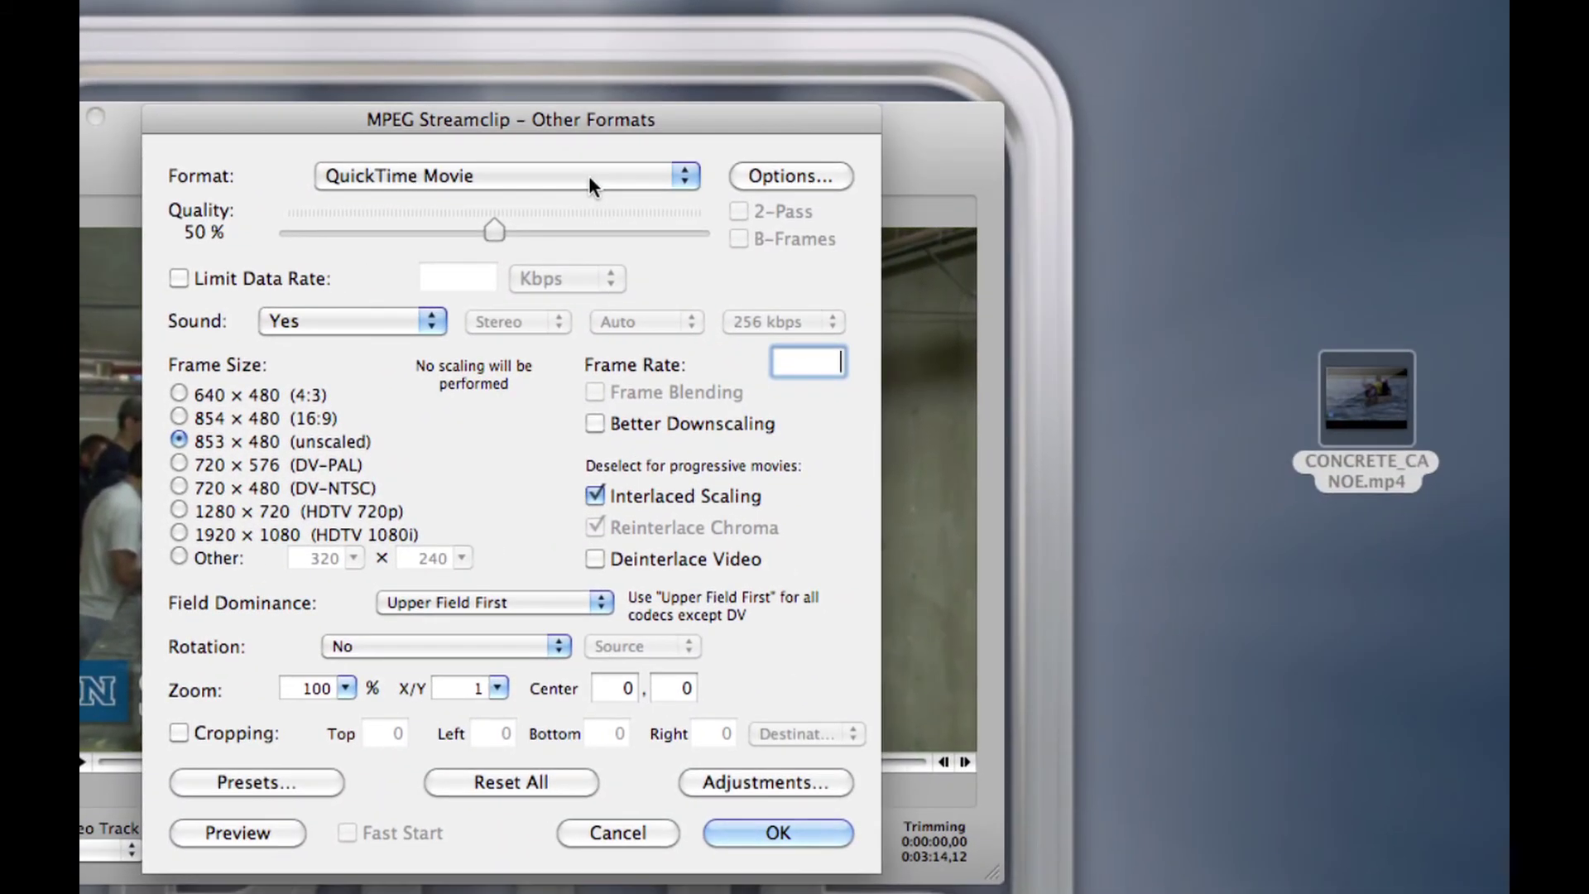
click(586, 175)
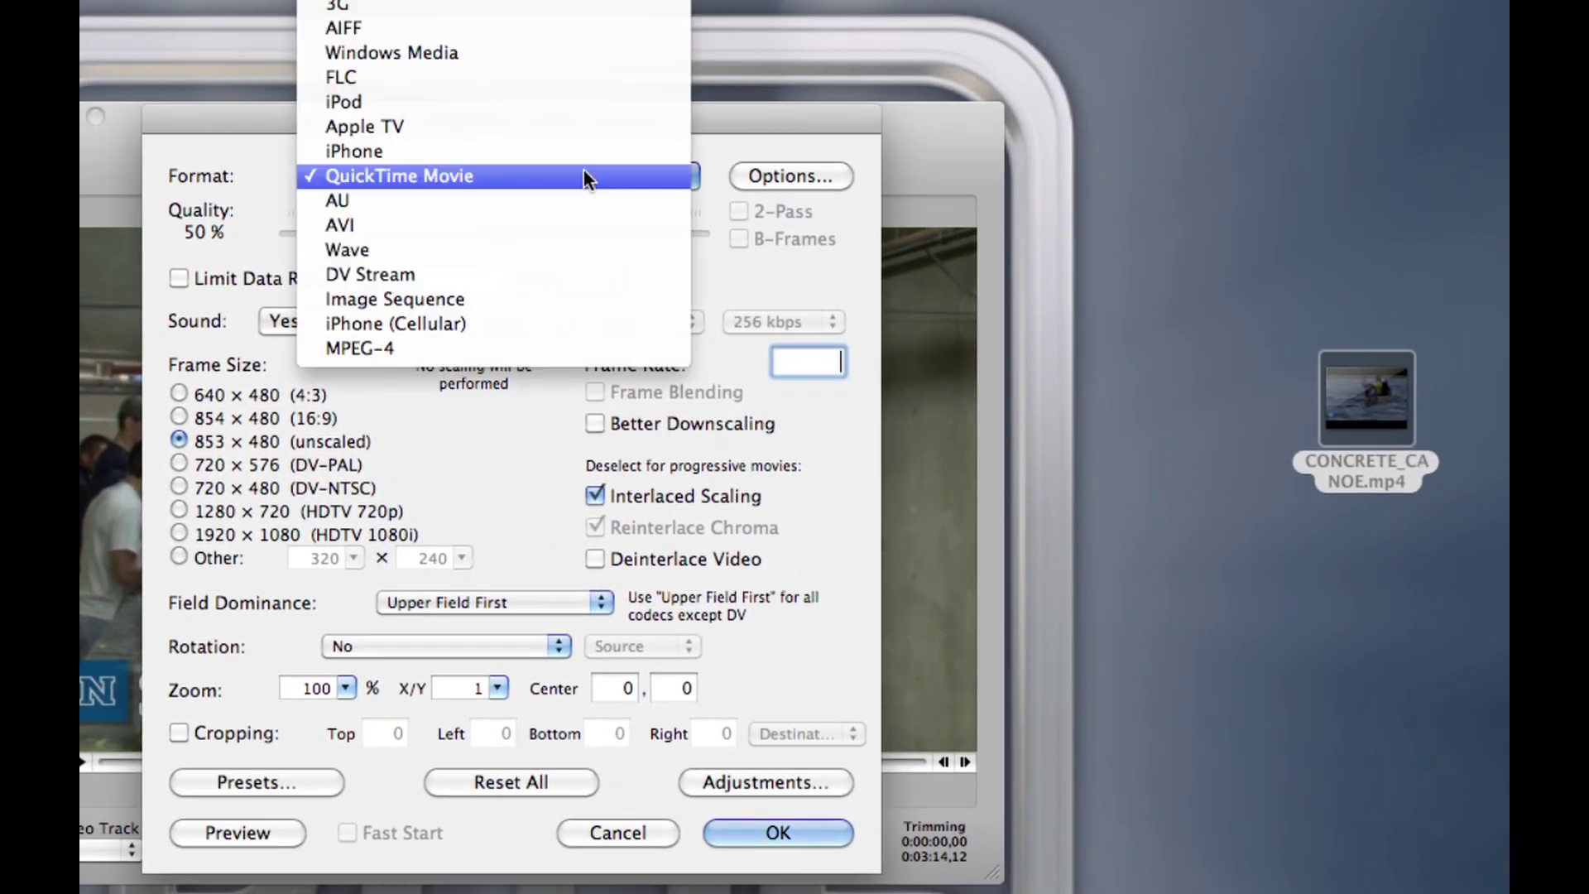
click(509, 52)
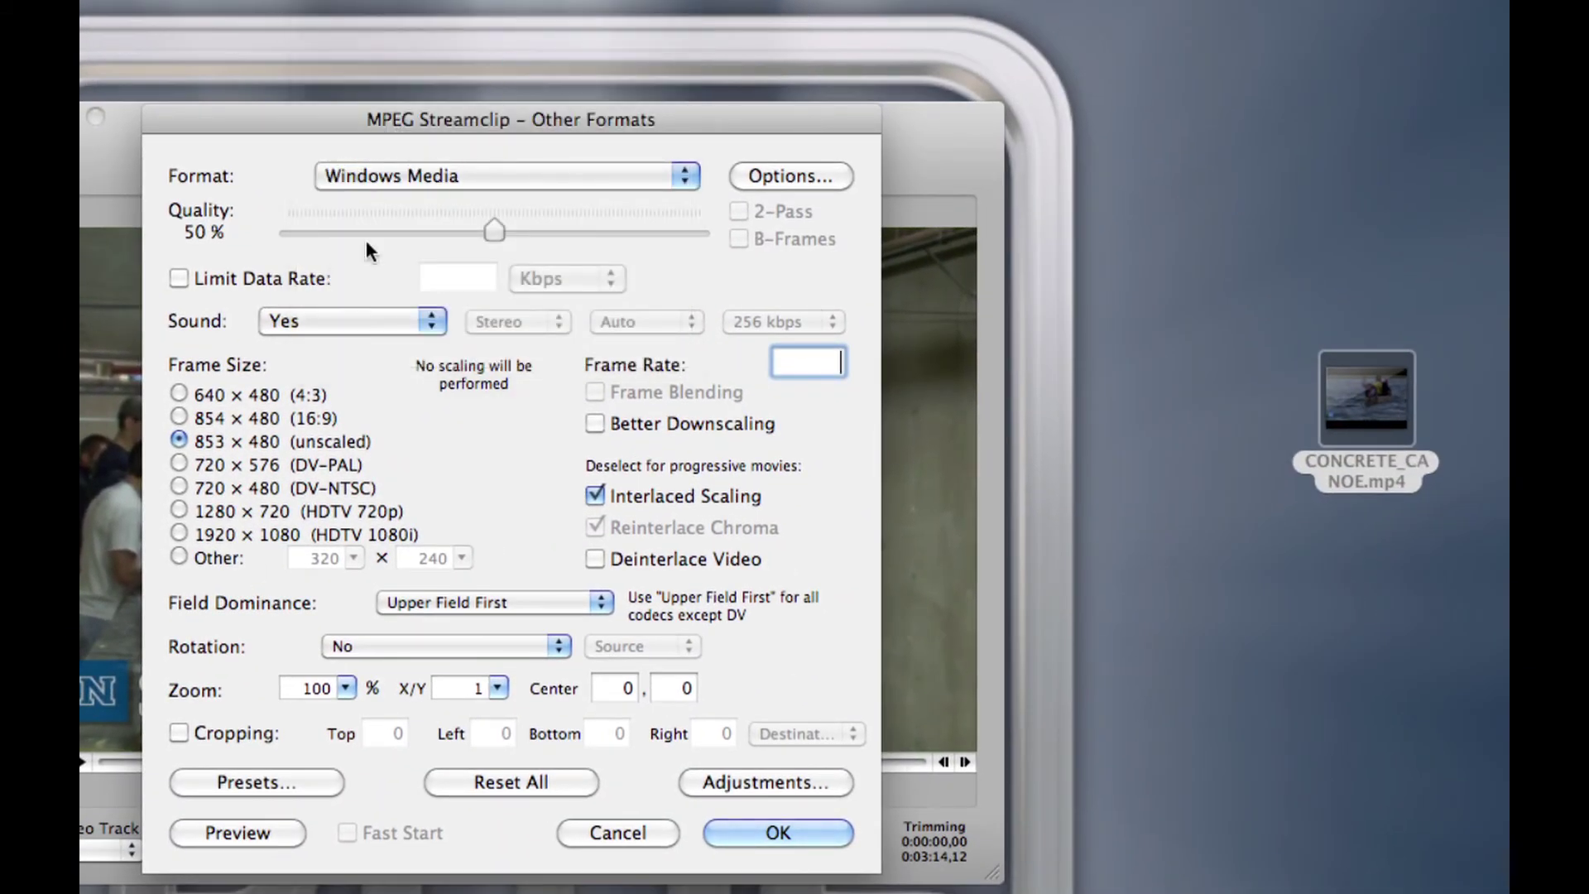
click(778, 833)
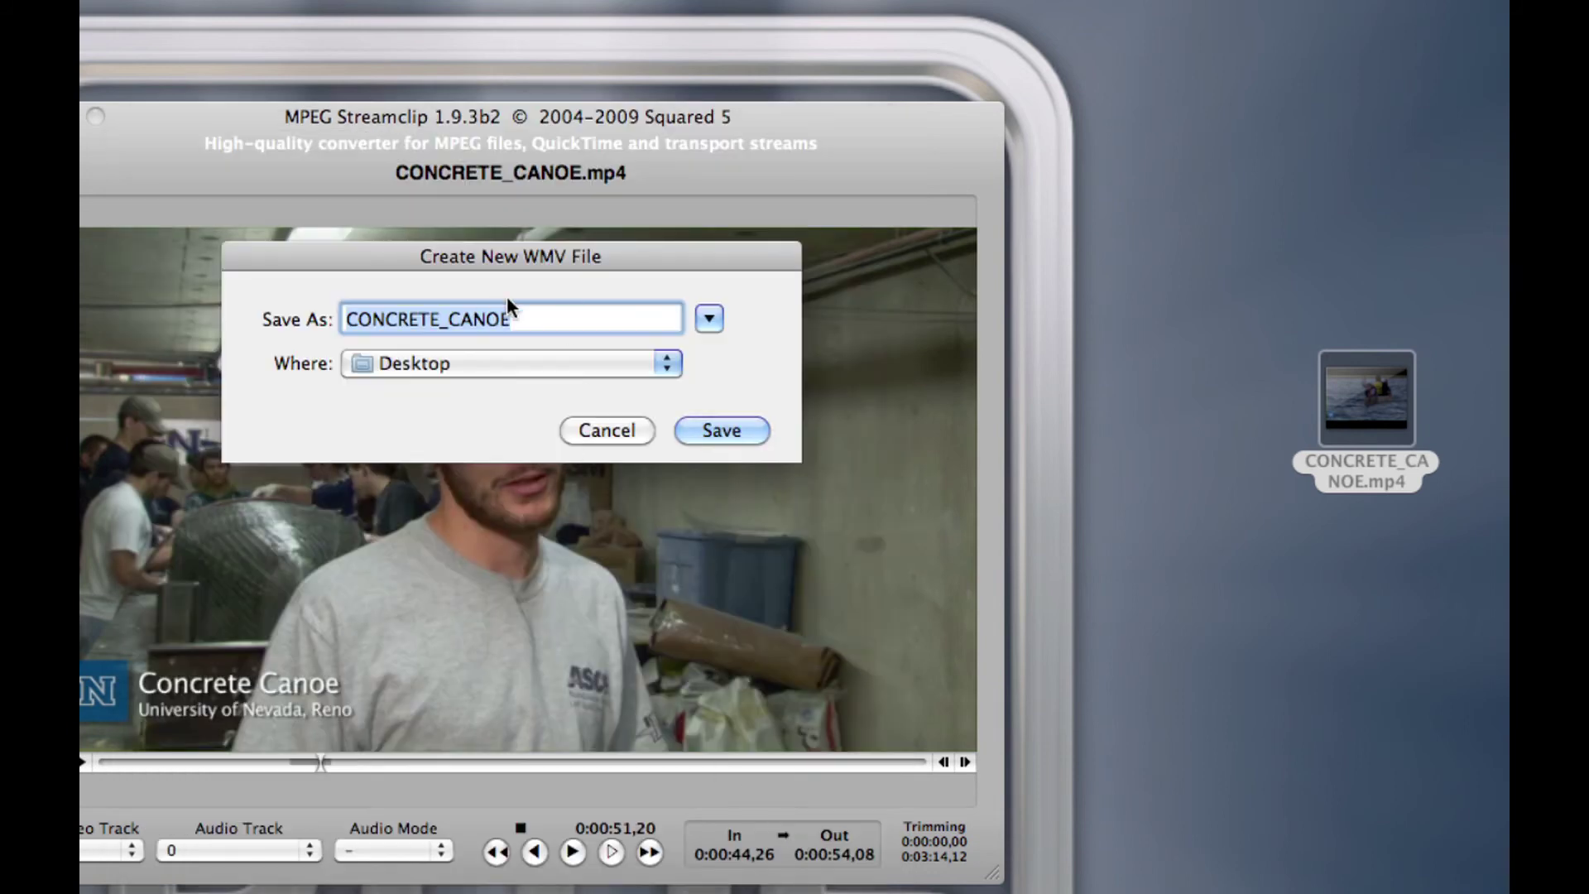
Save the WMV export to the Desktop as CONCRETE_CANOE_2
click(558, 321)
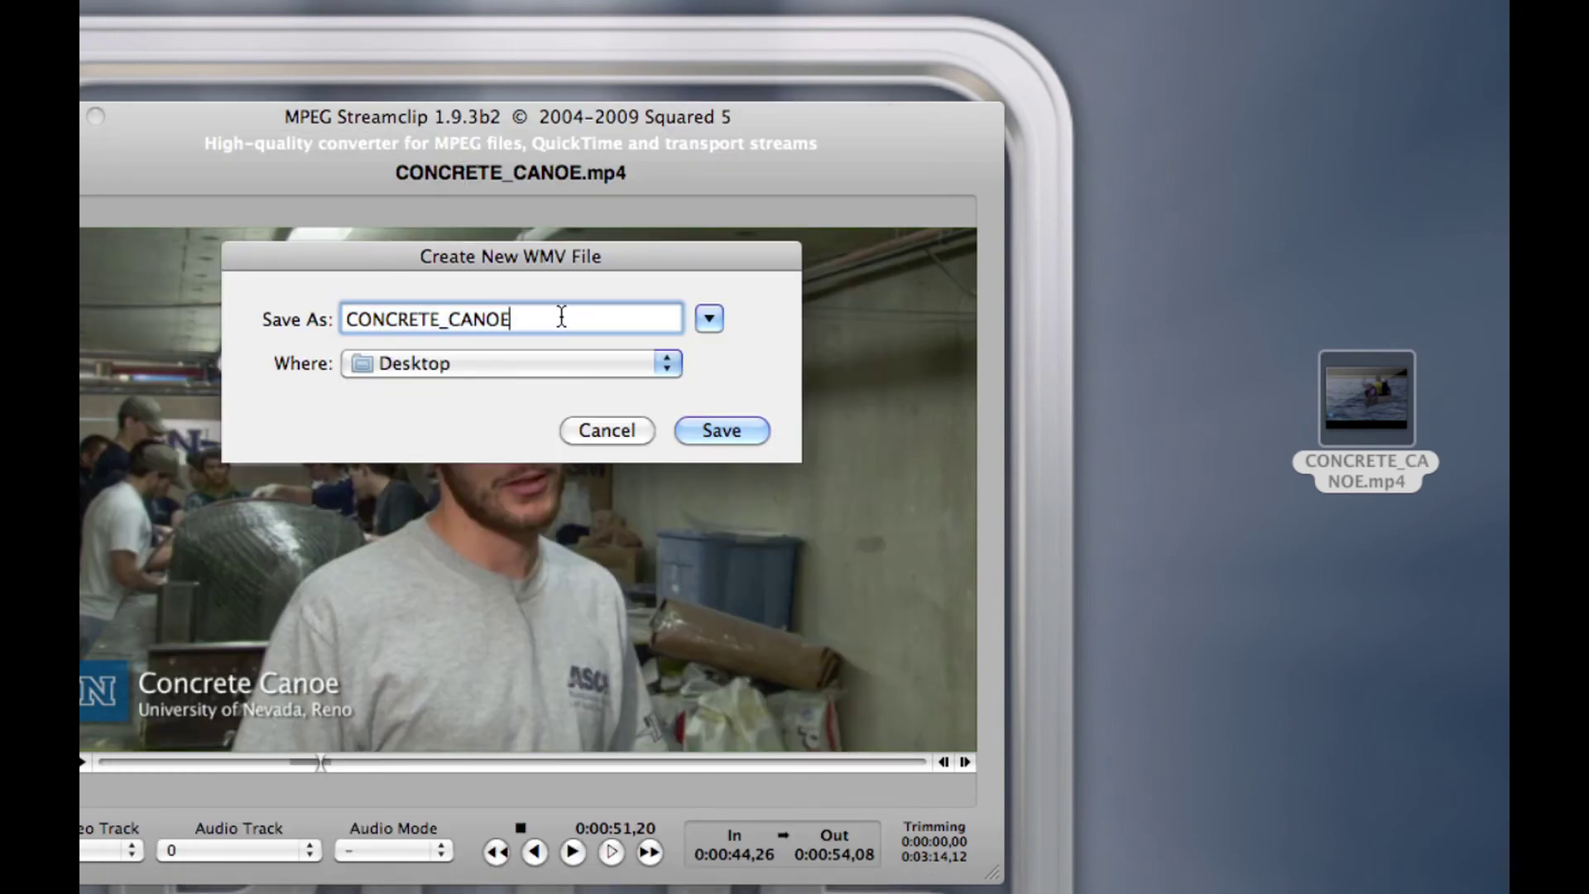
text(_2)
click(720, 430)
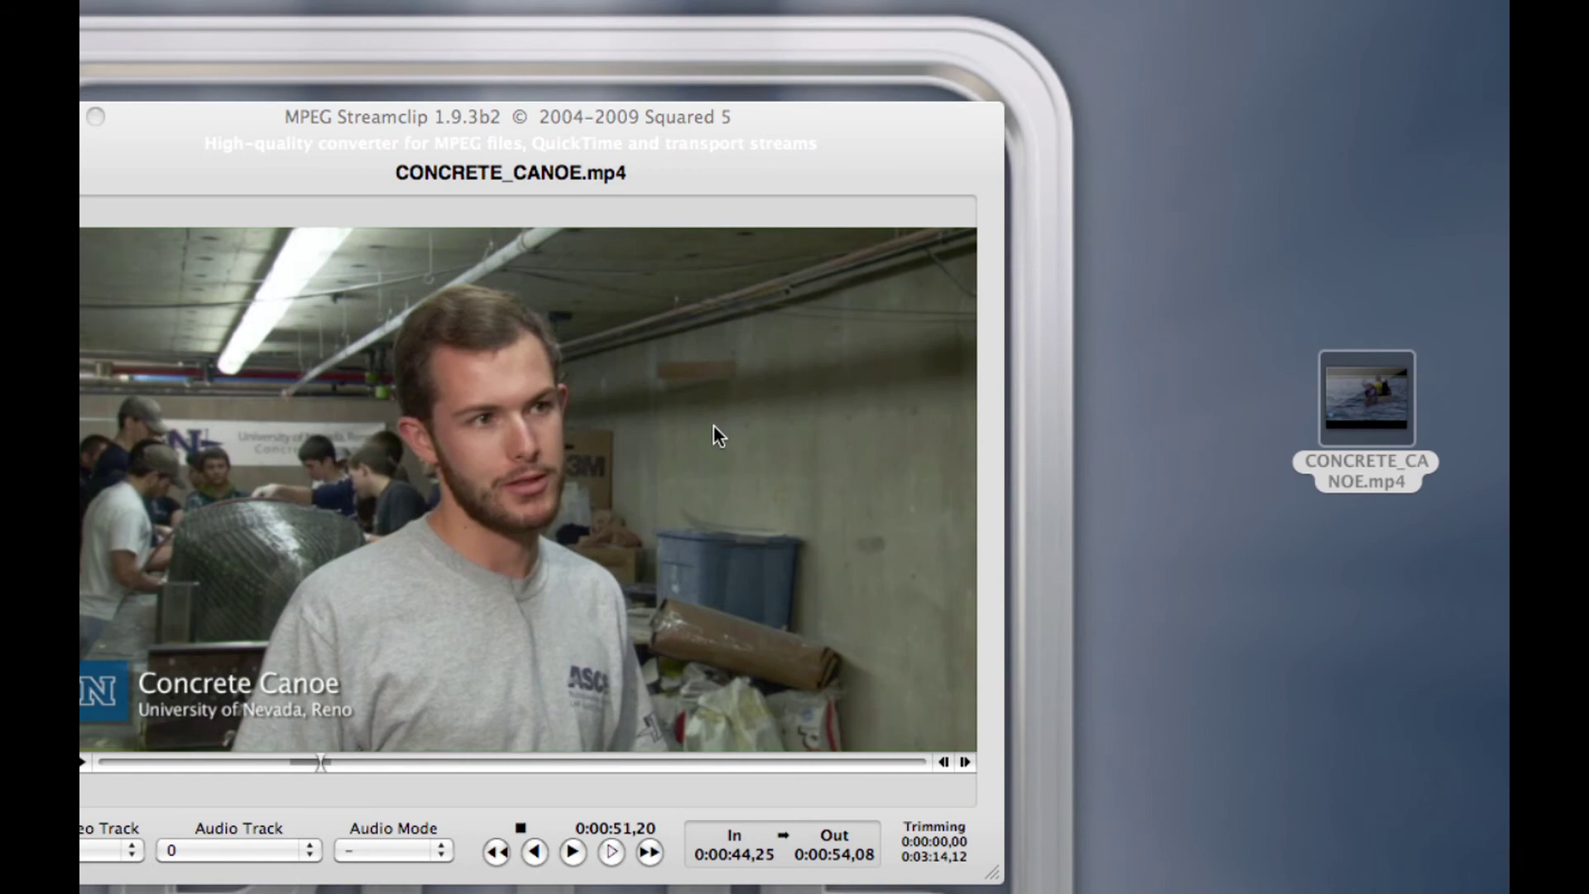